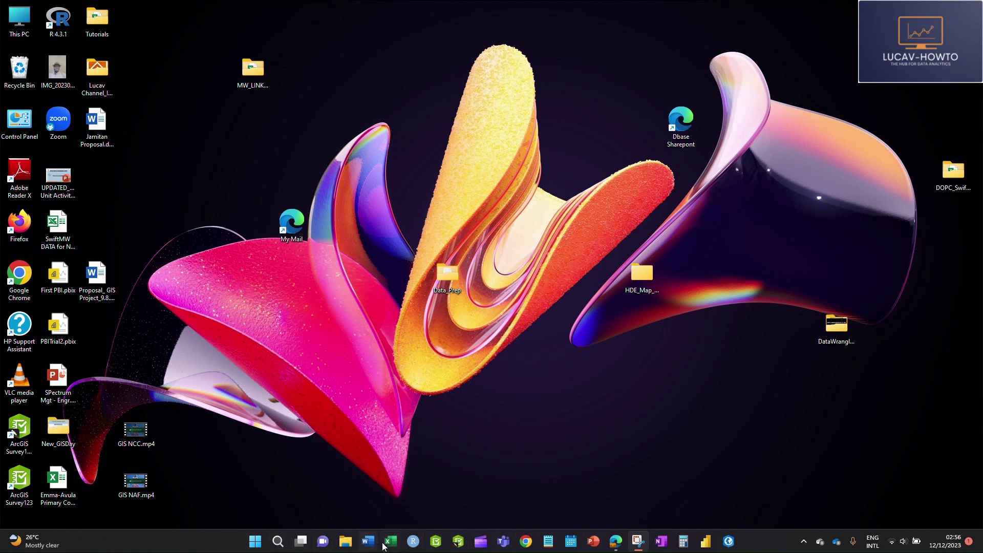
Launch Excel in a maximized window and create a blank workbook
{"action": "left_click", "coordinate": [279, 541]}
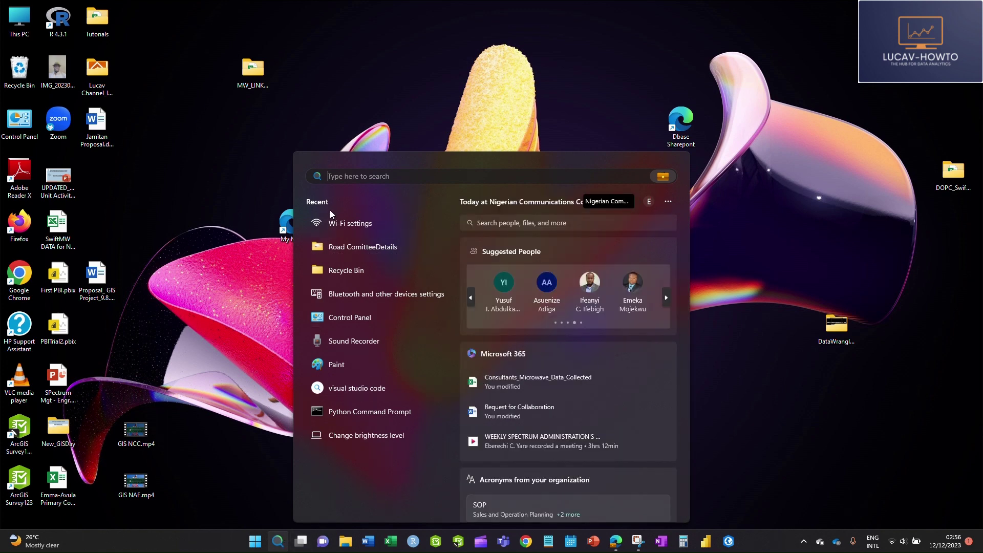
{"action": "type", "text": "excel"}
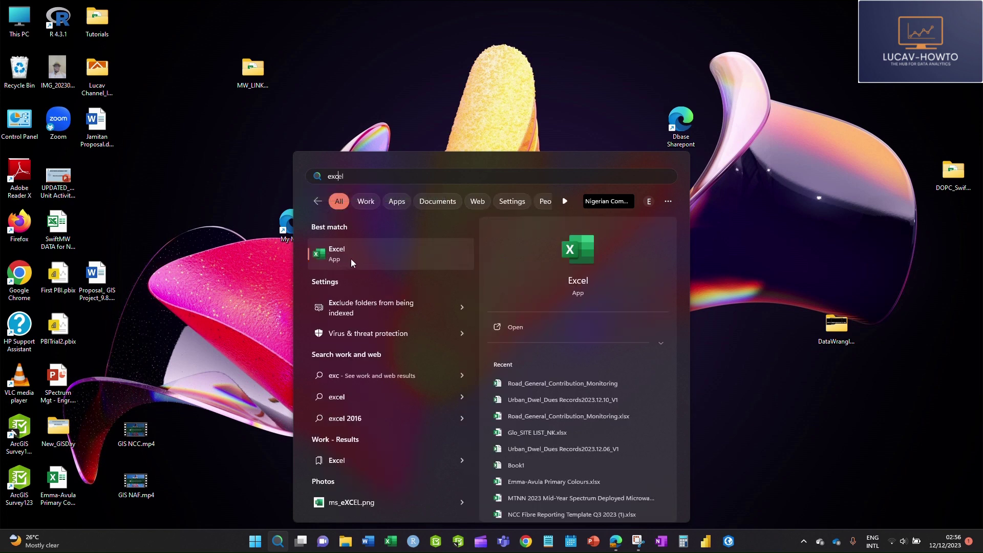
{"action": "left_click", "coordinate": [364, 257]}
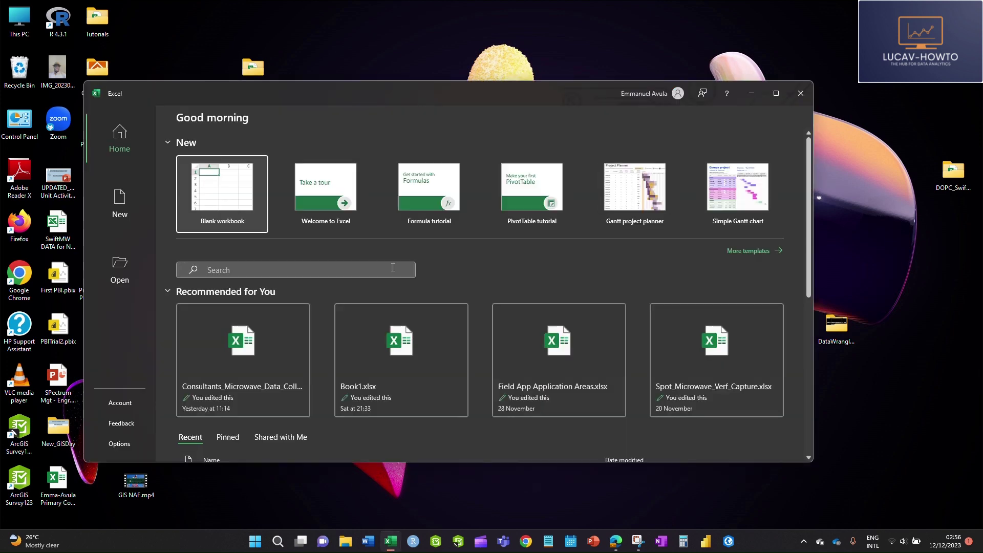
{"action": "left_click", "coordinate": [776, 93]}
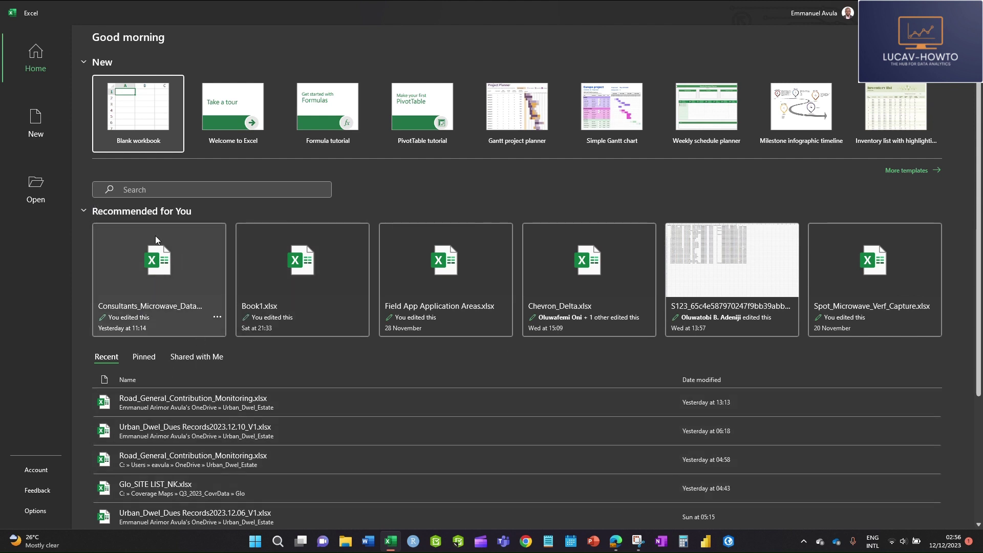
{"action": "left_click", "coordinate": [36, 119]}
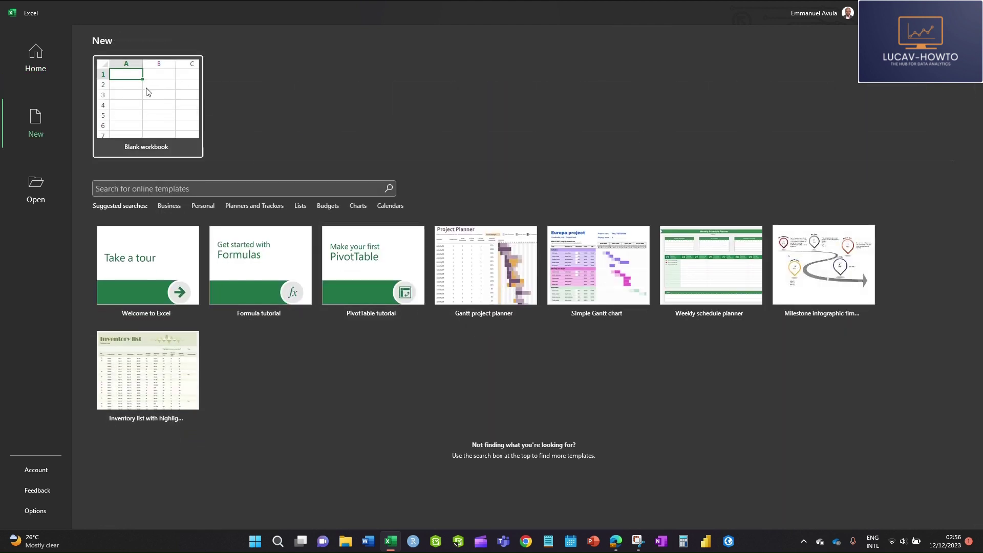
{"action": "left_click", "coordinate": [148, 91]}
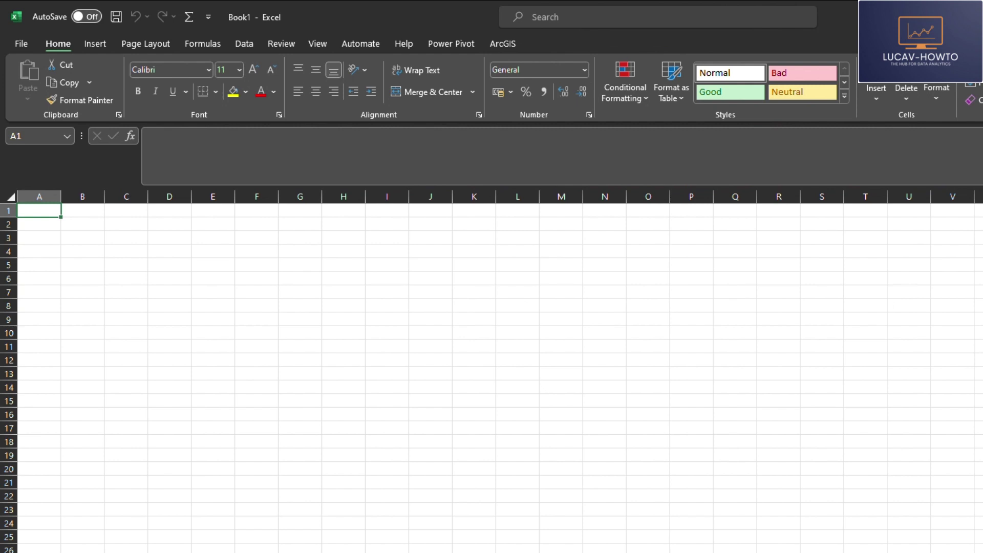
Enter "Abuja" in cell C3 of the empty sheet
{"action": "left_click", "coordinate": [977, 360]}
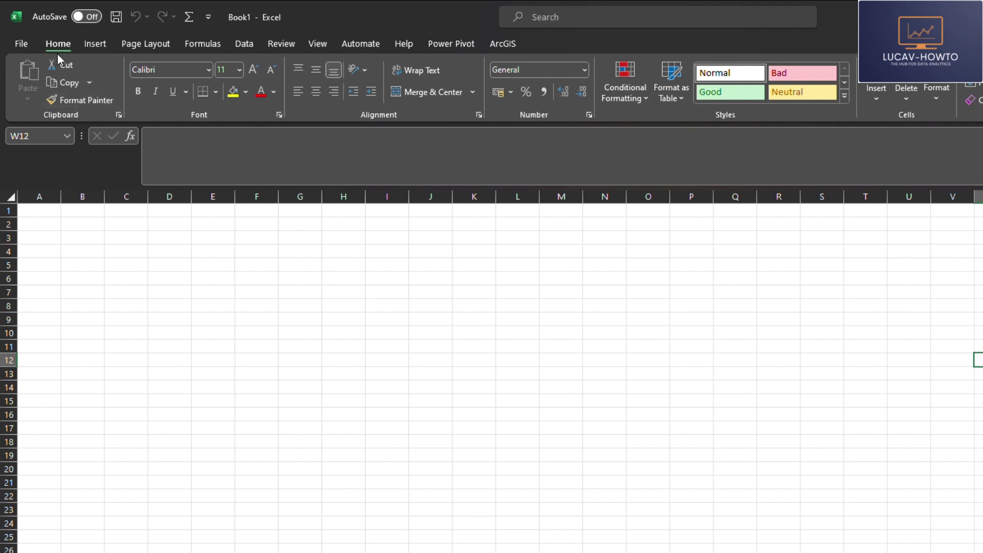
{"action": "left_click", "coordinate": [138, 243]}
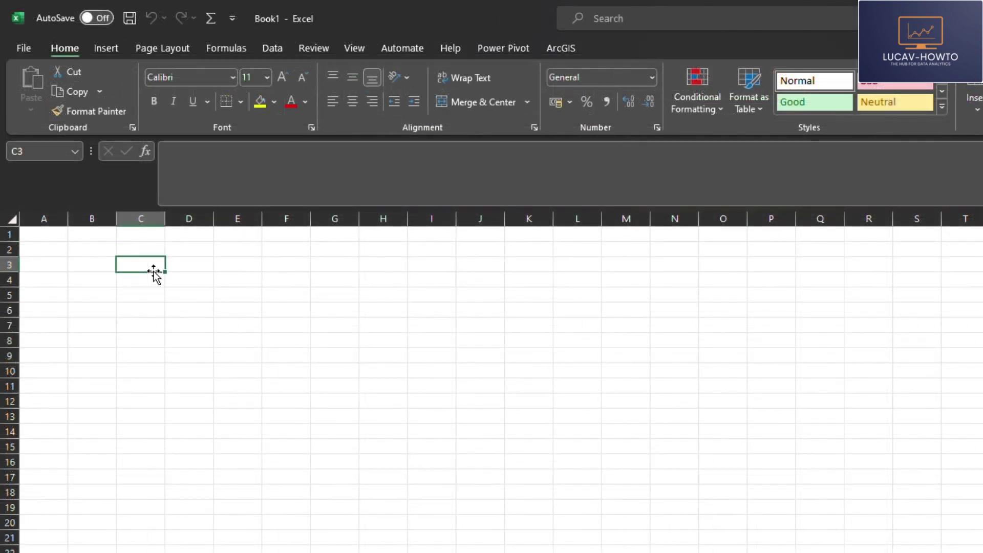
{"action": "type", "text": "Abuja"}
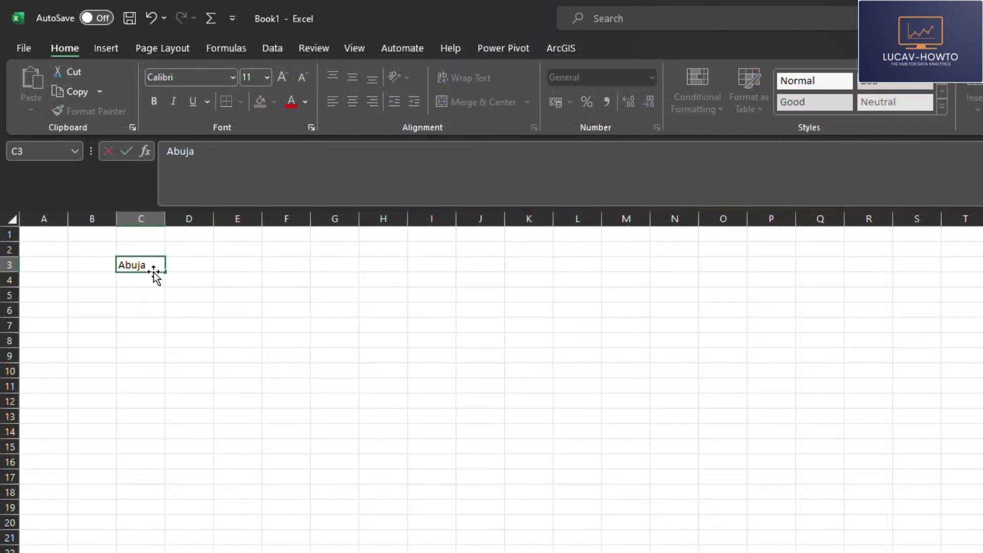
{"action": "left_click", "coordinate": [148, 342]}
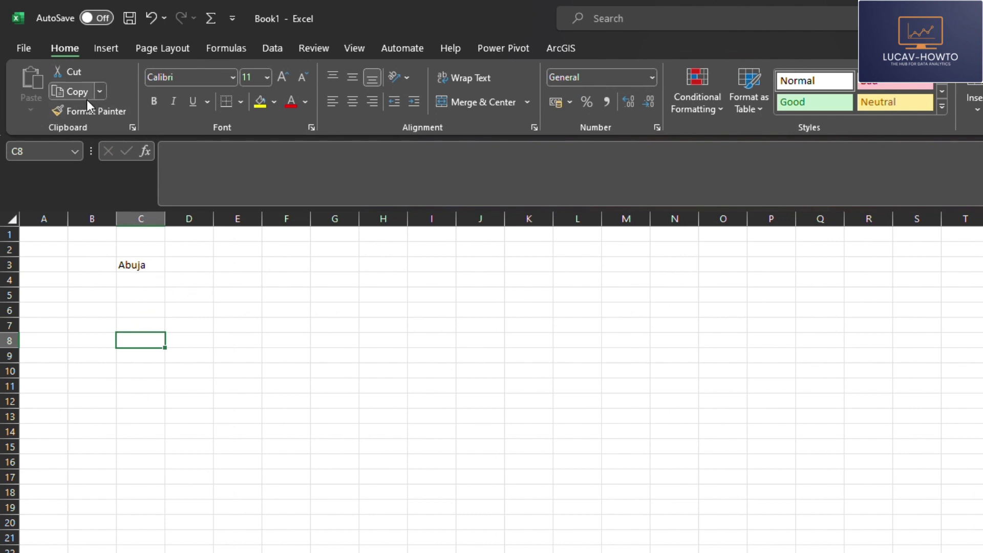
Copy the text from cell C3 and paste it into cell F3
{"action": "left_click", "coordinate": [138, 264]}
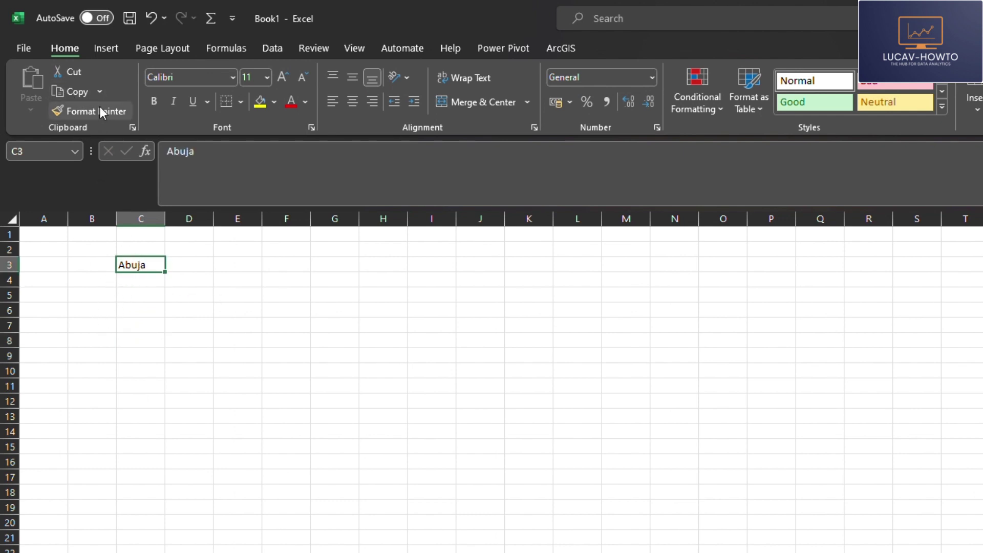
{"action": "left_click", "coordinate": [65, 91]}
{"action": "left_click", "coordinate": [292, 263]}
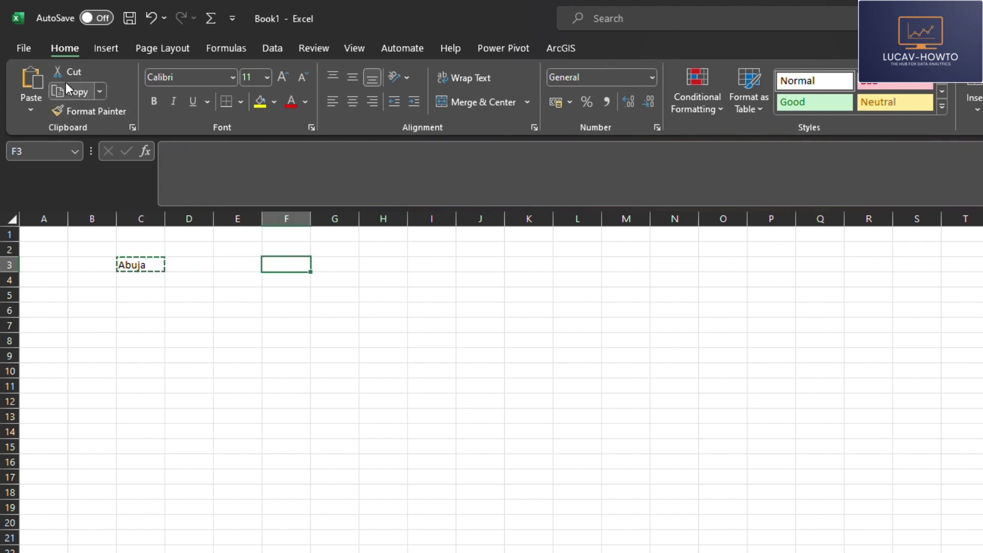
{"action": "left_click", "coordinate": [29, 79]}
{"action": "left_click", "coordinate": [225, 321]}
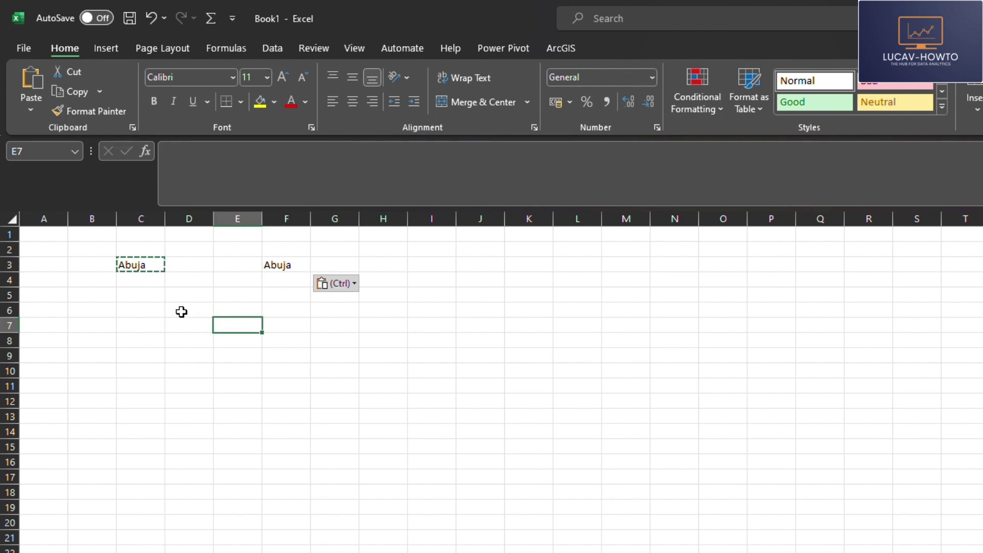
Paste the copied text from C3 into cell C6 with its formatting and end copy mode
{"action": "right_click", "coordinate": [136, 259]}
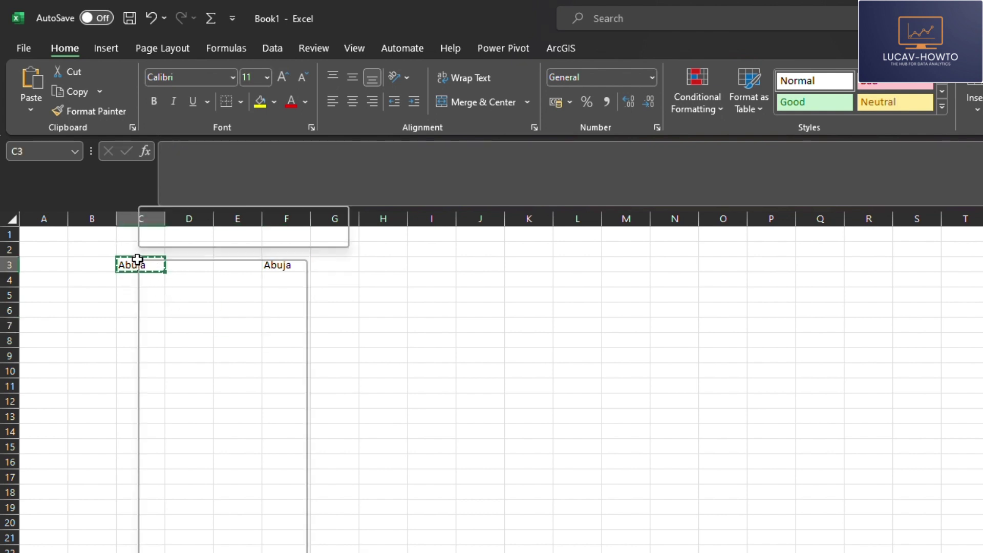
{"action": "left_click", "coordinate": [177, 316]}
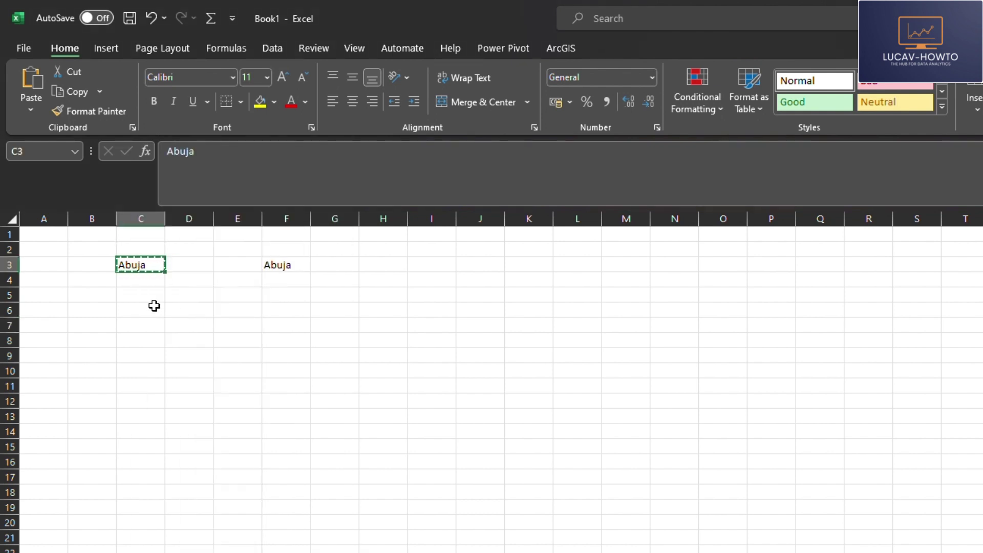
{"action": "left_click", "coordinate": [152, 310]}
{"action": "right_click", "coordinate": [153, 310]}
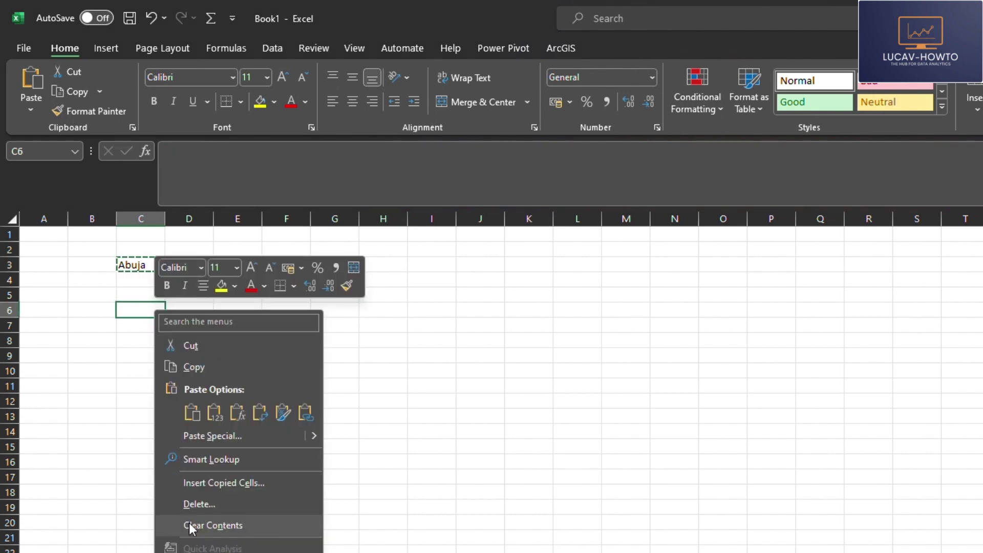
{"action": "left_click", "coordinate": [193, 413]}
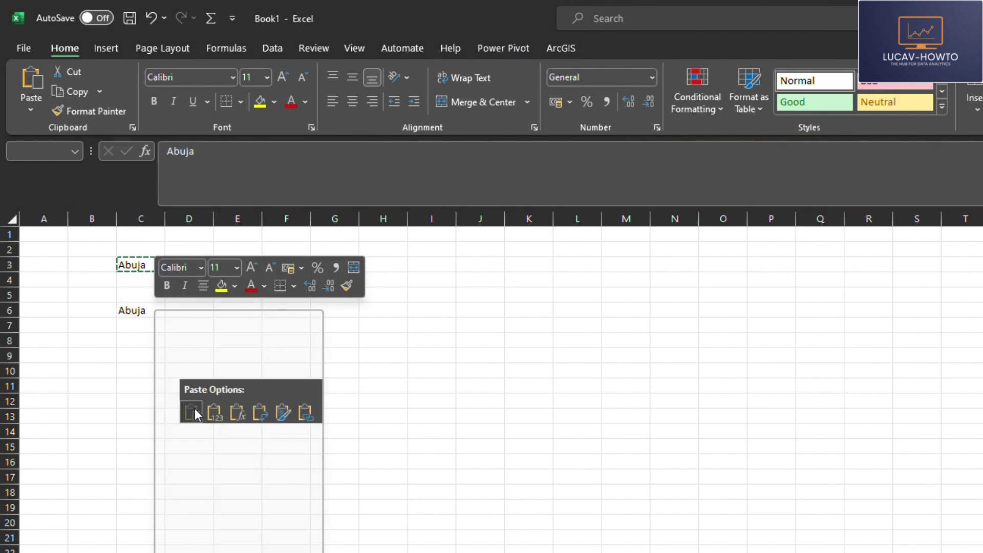
{"action": "left_click", "coordinate": [451, 470]}
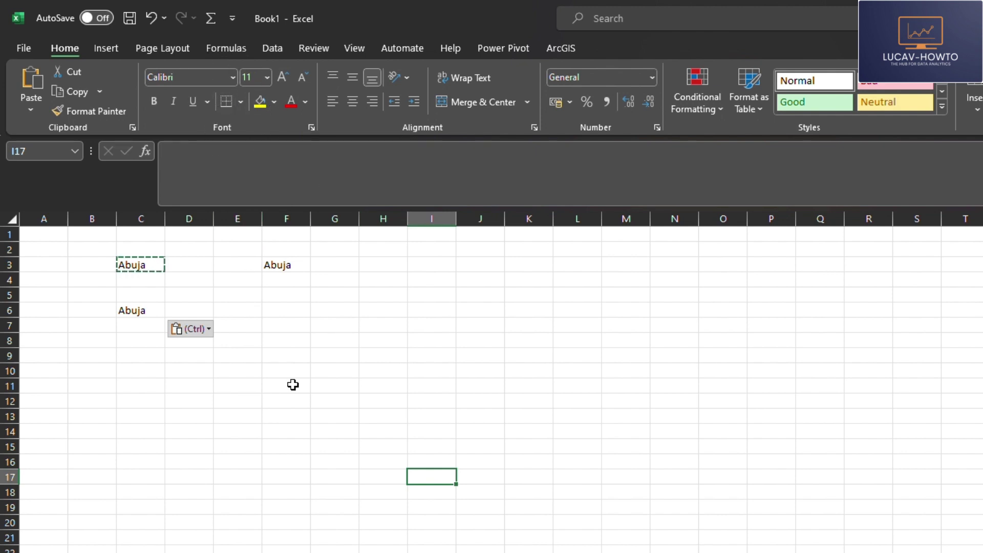
{"action": "left_click", "coordinate": [283, 354]}
{"action": "key", "text": "Escape"}
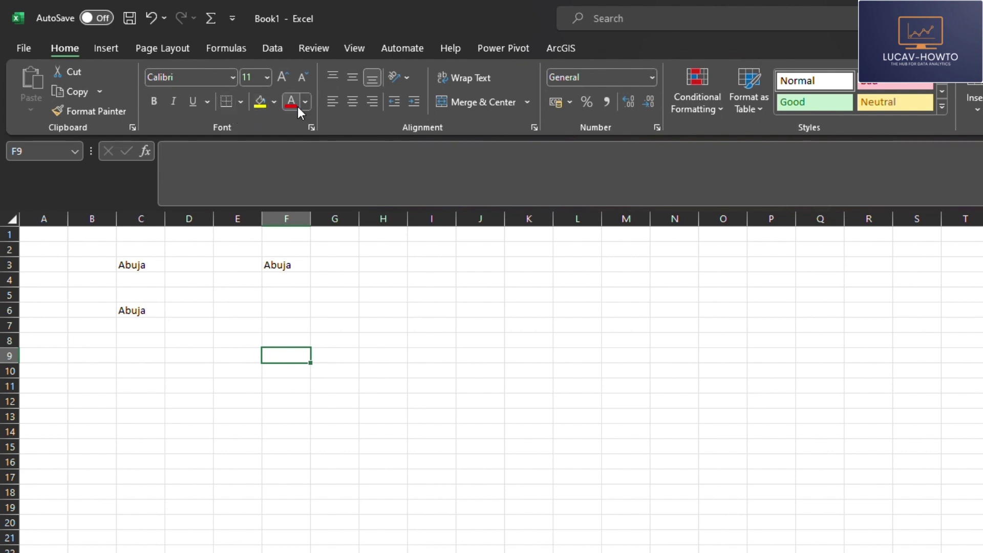
Change the font colour of the text in cell F3 to red
{"action": "left_click", "coordinate": [283, 266]}
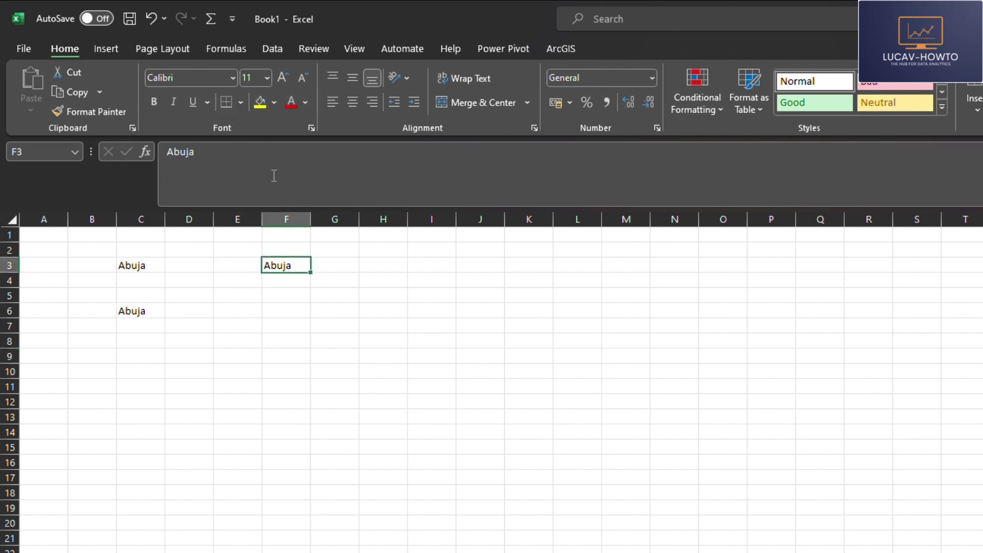
{"action": "left_click", "coordinate": [291, 102]}
{"action": "left_click", "coordinate": [305, 102]}
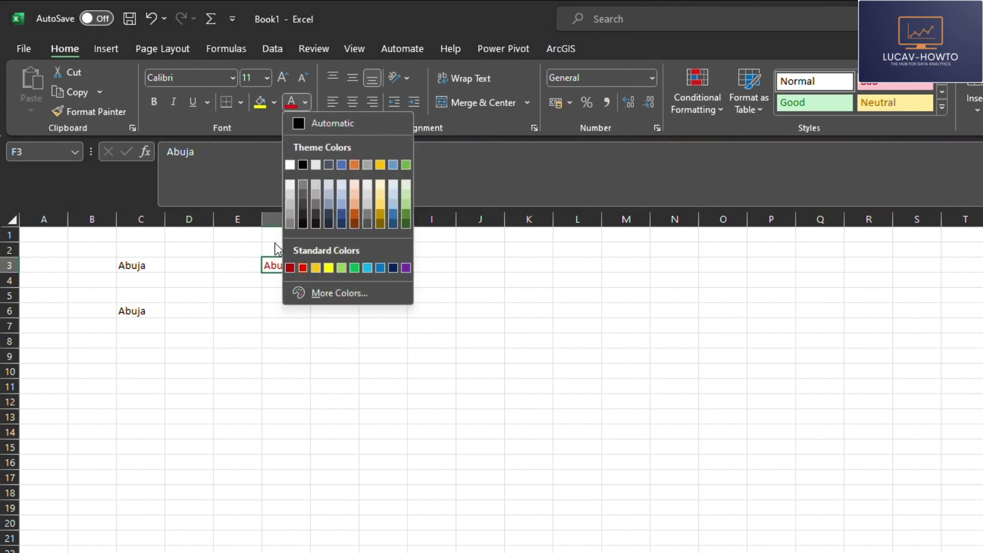
{"action": "left_click", "coordinate": [175, 355]}
{"action": "left_click", "coordinate": [120, 266]}
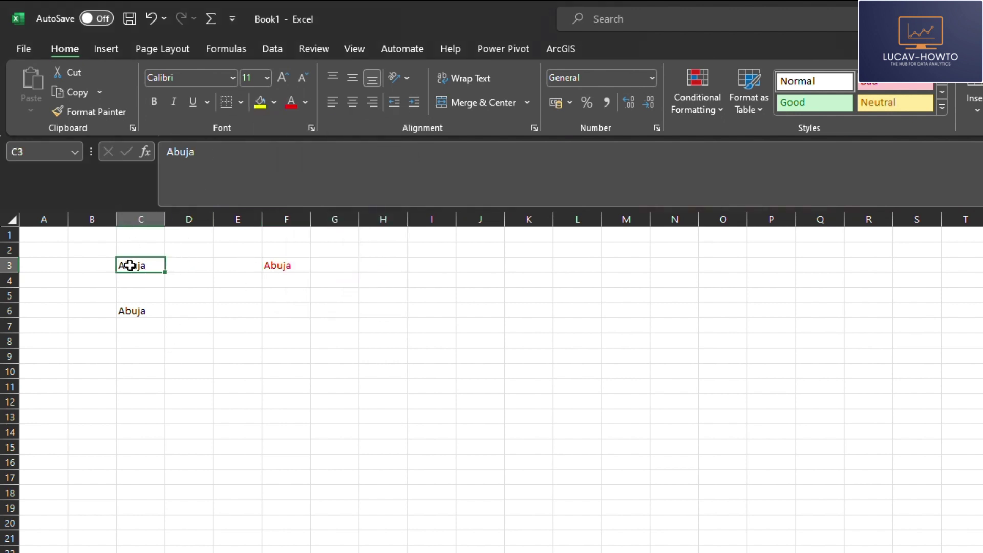
{"action": "left_click", "coordinate": [271, 267]}
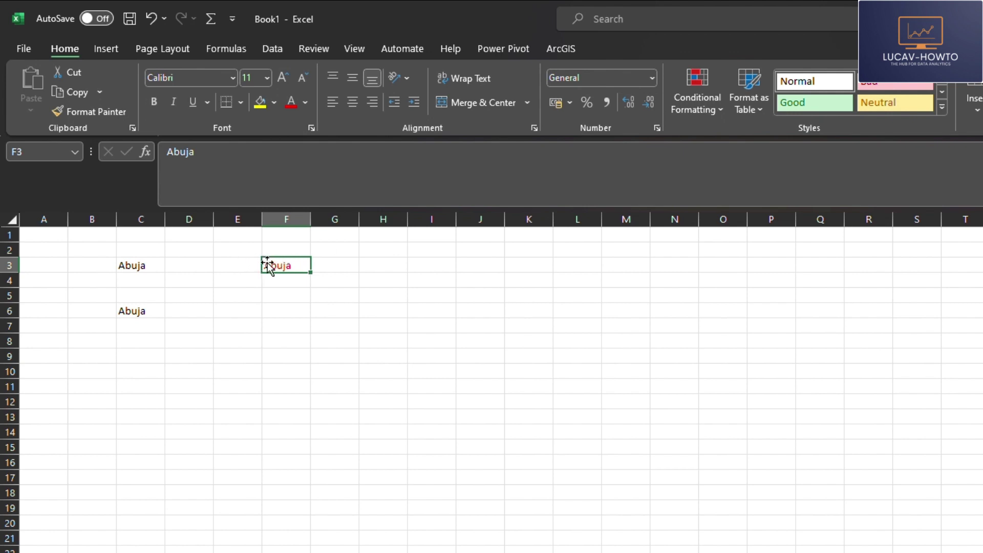
Fill cell F3 with yellow
{"action": "left_click", "coordinate": [261, 102]}
{"action": "left_click", "coordinate": [351, 330]}
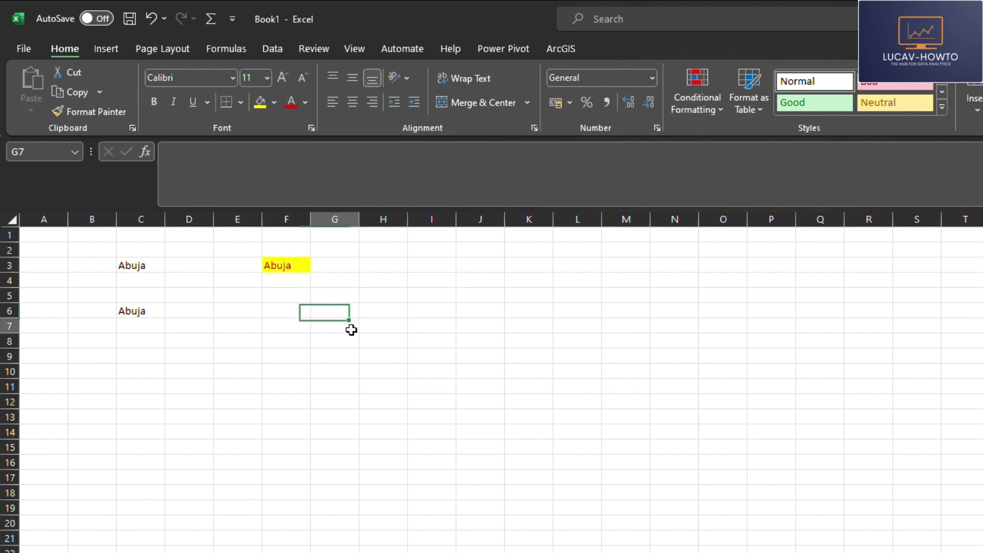
{"action": "left_click", "coordinate": [242, 109]}
{"action": "left_click", "coordinate": [266, 292]}
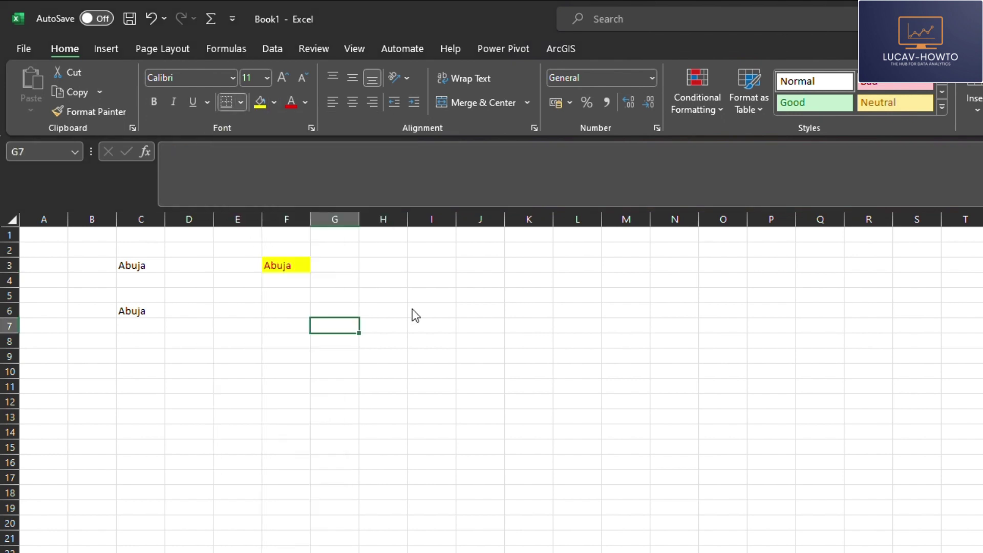
Apply underline, italic and bold formatting to the text in cell F3
{"action": "left_click", "coordinate": [283, 266]}
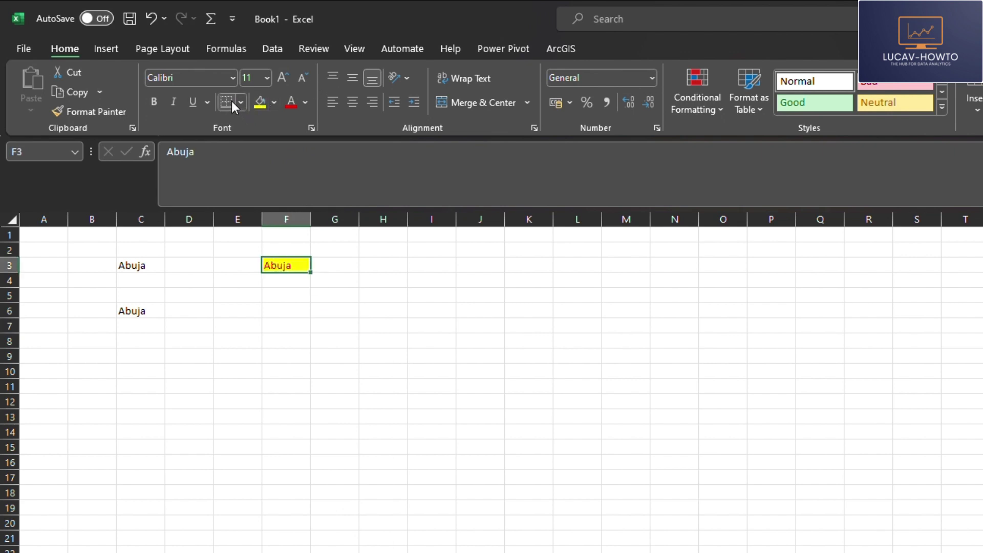
{"action": "left_click", "coordinate": [191, 105]}
{"action": "left_click", "coordinate": [173, 101]}
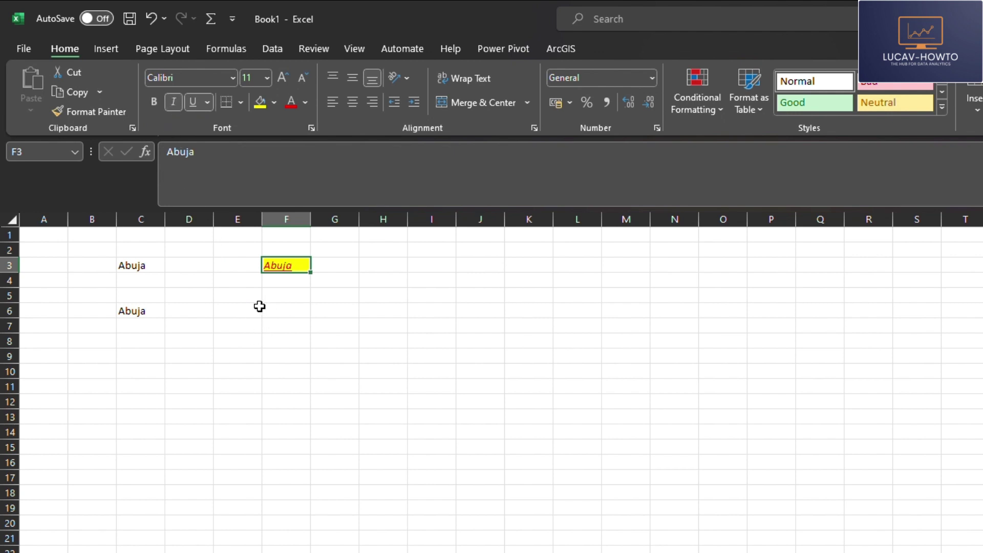
{"action": "left_click", "coordinate": [155, 100]}
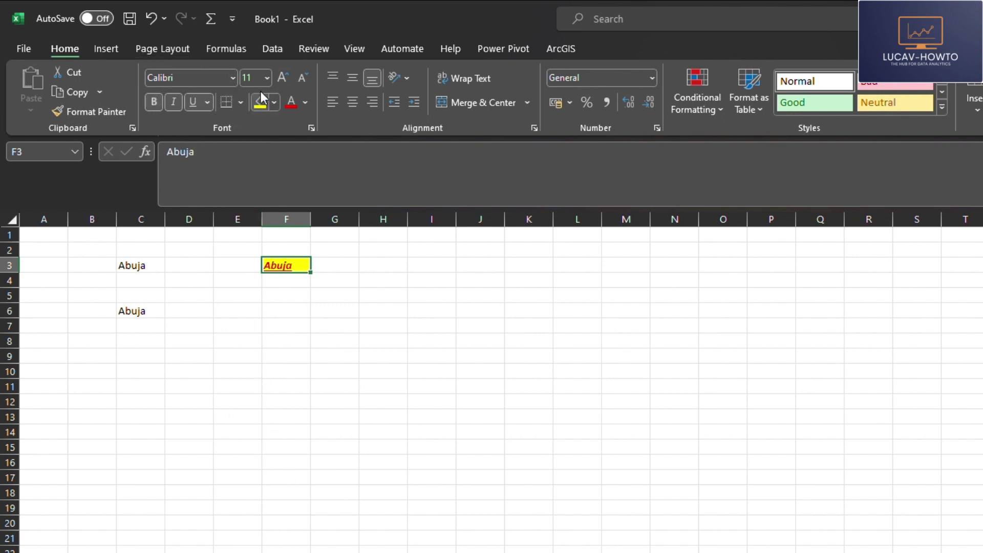
Enlarge the text in cell F3 to font size 14 and reduce it back to 11
{"action": "left_click", "coordinate": [267, 78]}
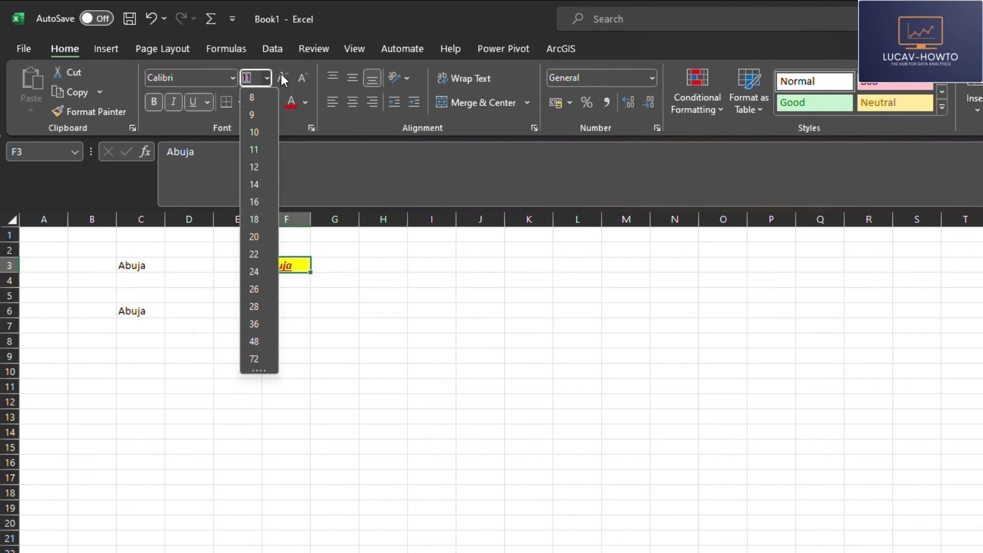
{"action": "left_click", "coordinate": [282, 77]}
{"action": "left_click", "coordinate": [282, 77]}
{"action": "left_click", "coordinate": [282, 77]}
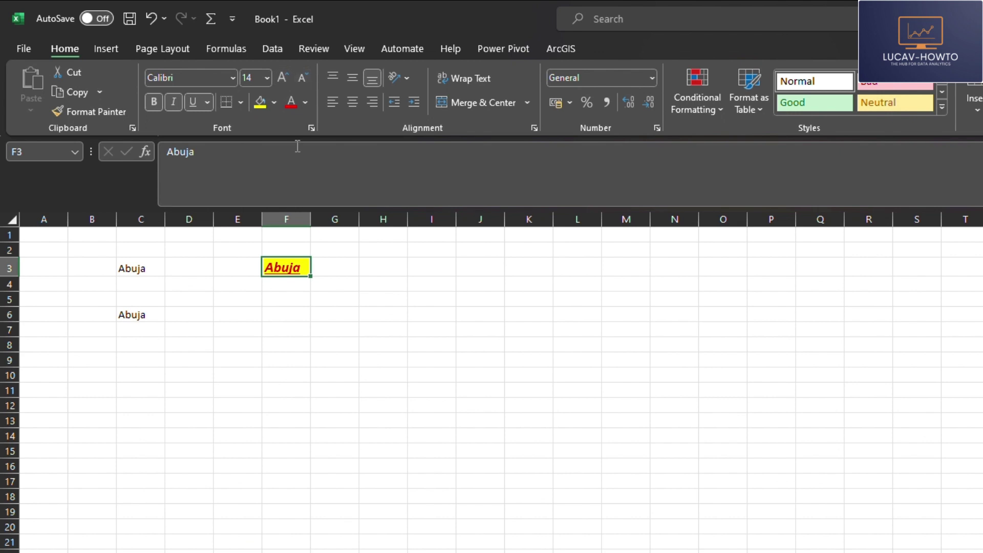
{"action": "left_click", "coordinate": [303, 77]}
{"action": "left_click", "coordinate": [303, 77]}
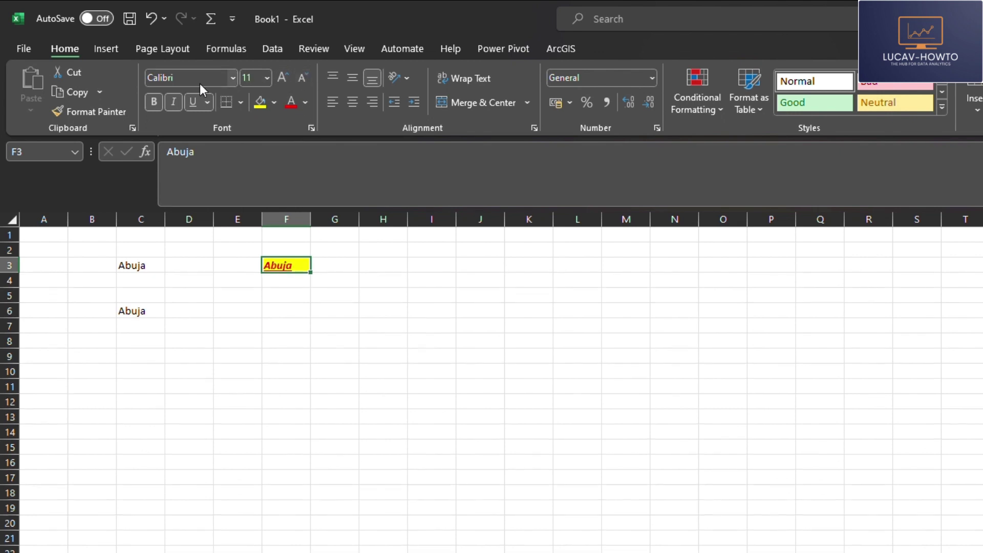
{"action": "left_click", "coordinate": [232, 77]}
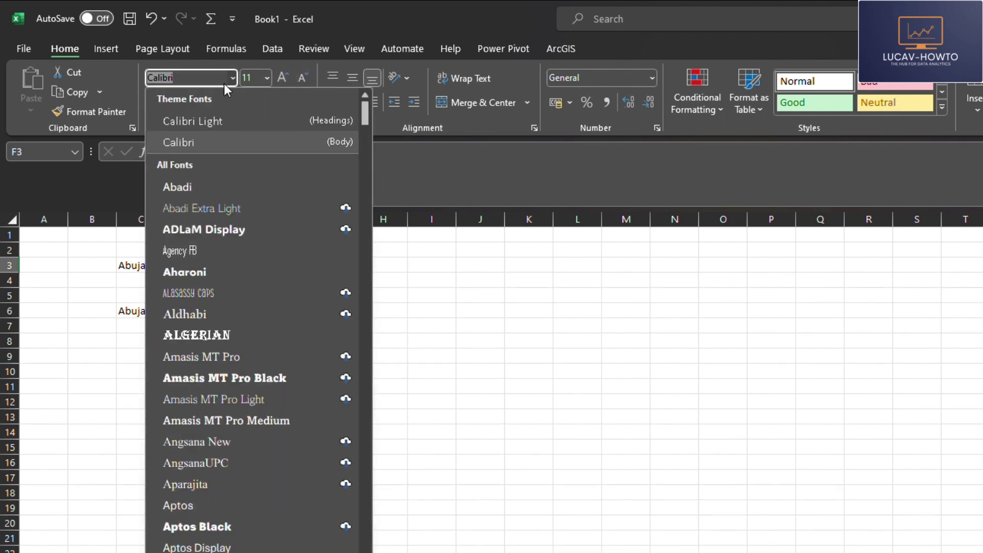
{"action": "left_click", "coordinate": [521, 368]}
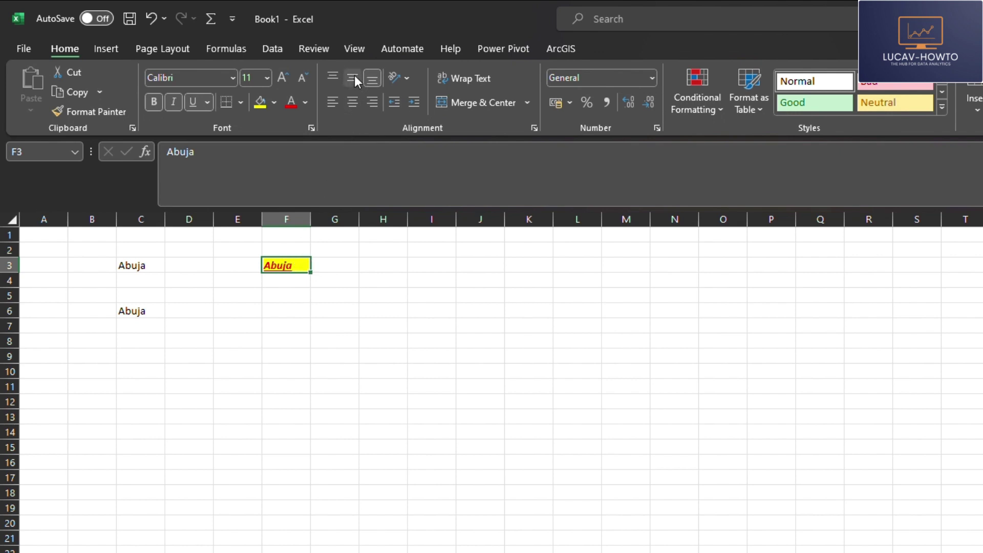
Align the text in cell F3 to the top of its cell and make row 3 several times taller
{"action": "left_click", "coordinate": [331, 77]}
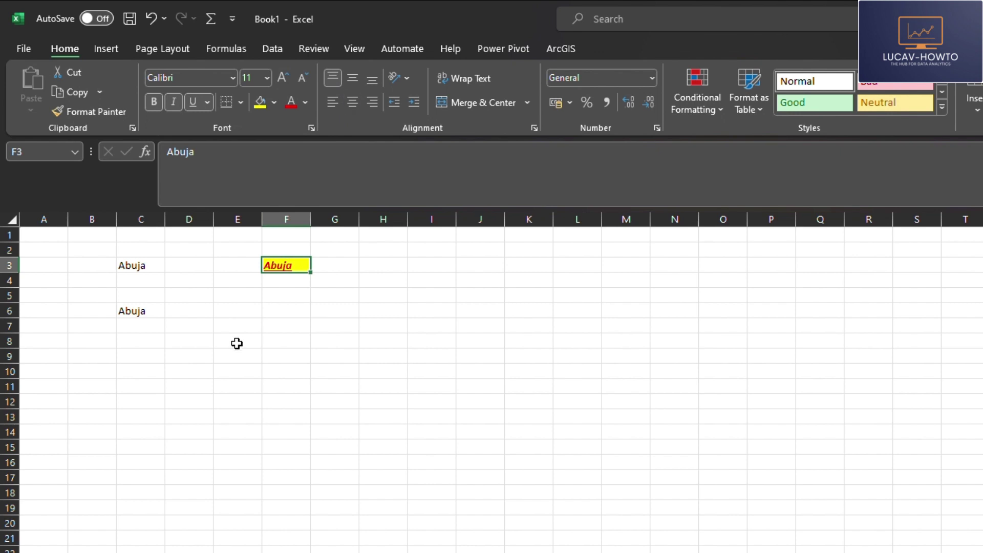
{"action": "left_click_drag", "start_coordinate": [6, 272], "coordinate": [5, 373]}
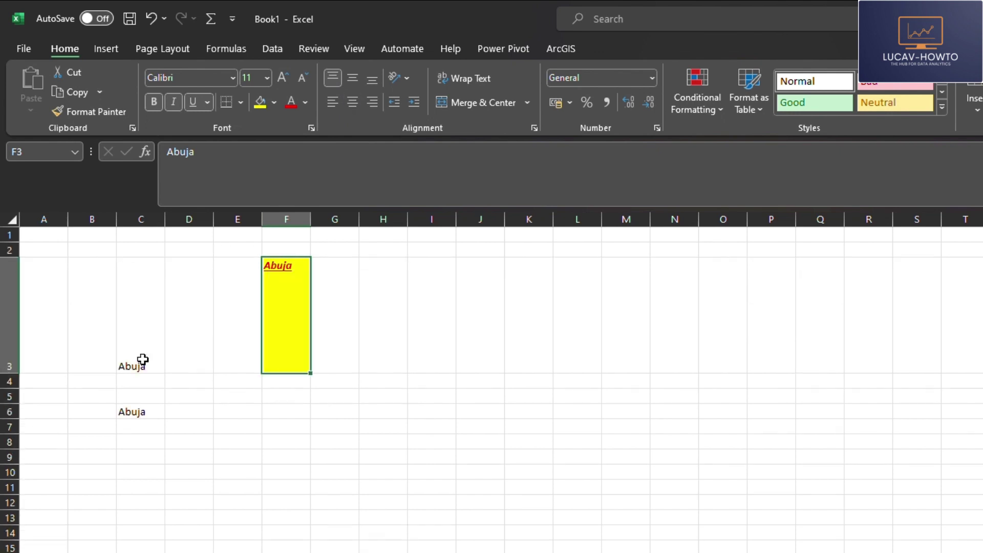
Try middle and centred alignment on the text in cell F3, and set it to left and top alignment
{"action": "left_click", "coordinate": [353, 78]}
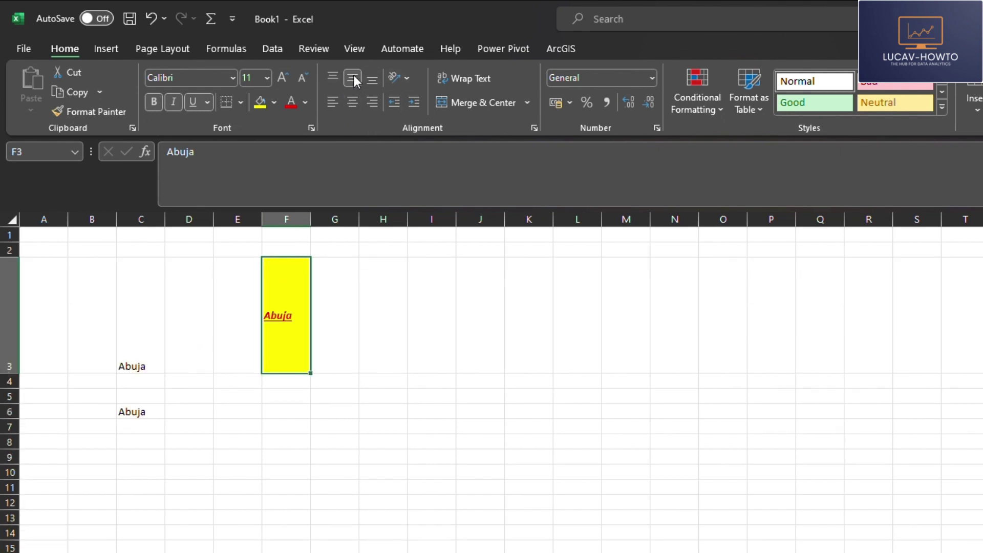
{"action": "left_click", "coordinate": [354, 102]}
{"action": "left_click", "coordinate": [328, 102]}
{"action": "left_click", "coordinate": [331, 77]}
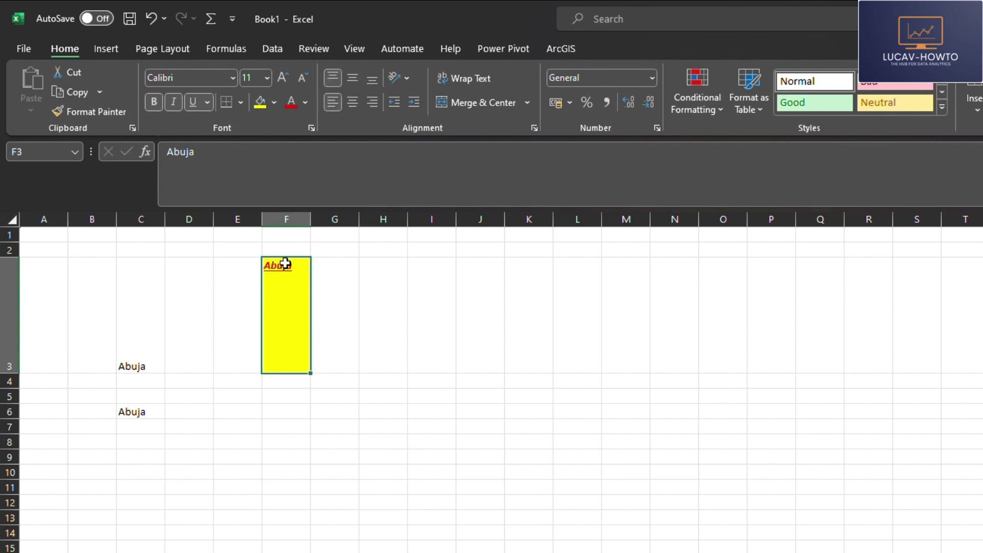
Rotate the text in cell F3 upward with the Rotate Text Up orientation
{"action": "left_click", "coordinate": [402, 78]}
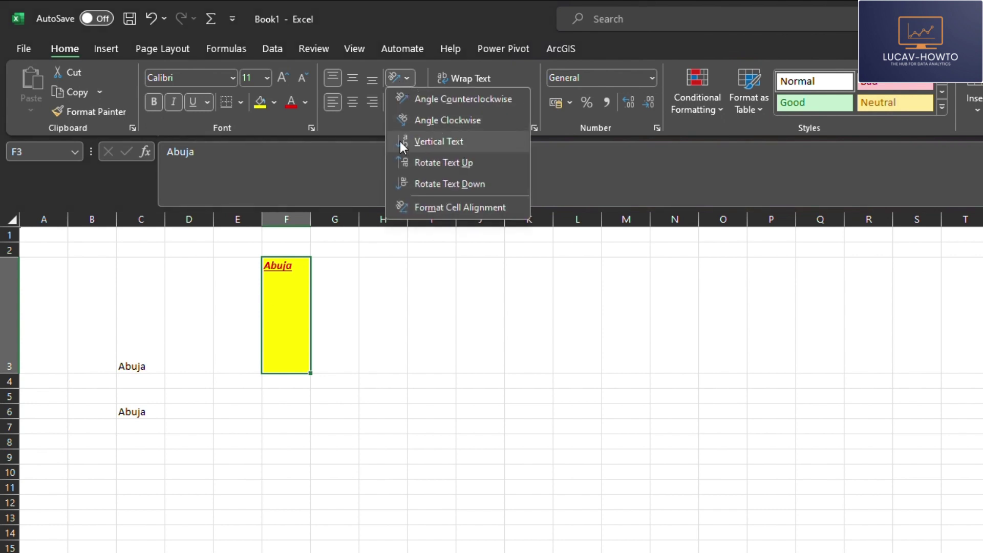
{"action": "left_click", "coordinate": [417, 160]}
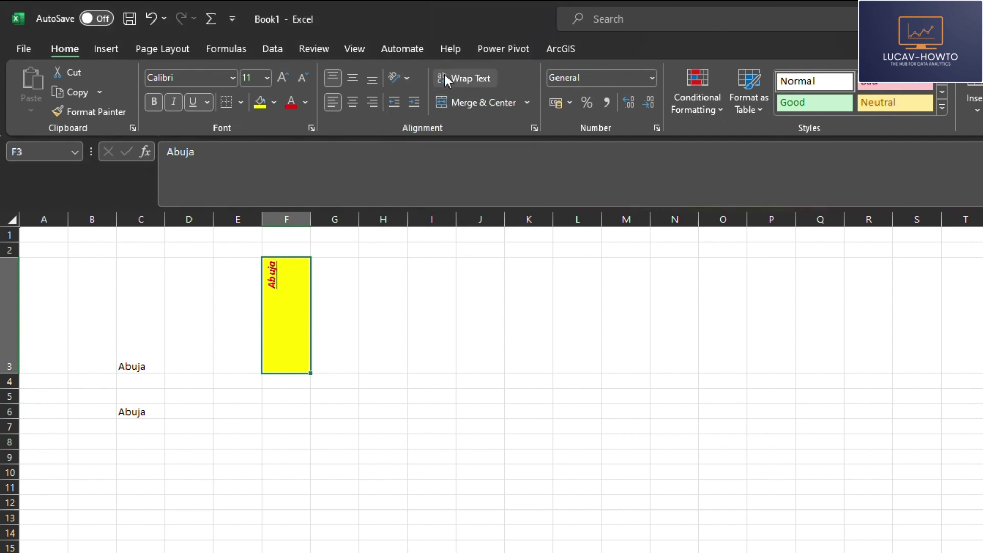
{"action": "left_click", "coordinate": [405, 78]}
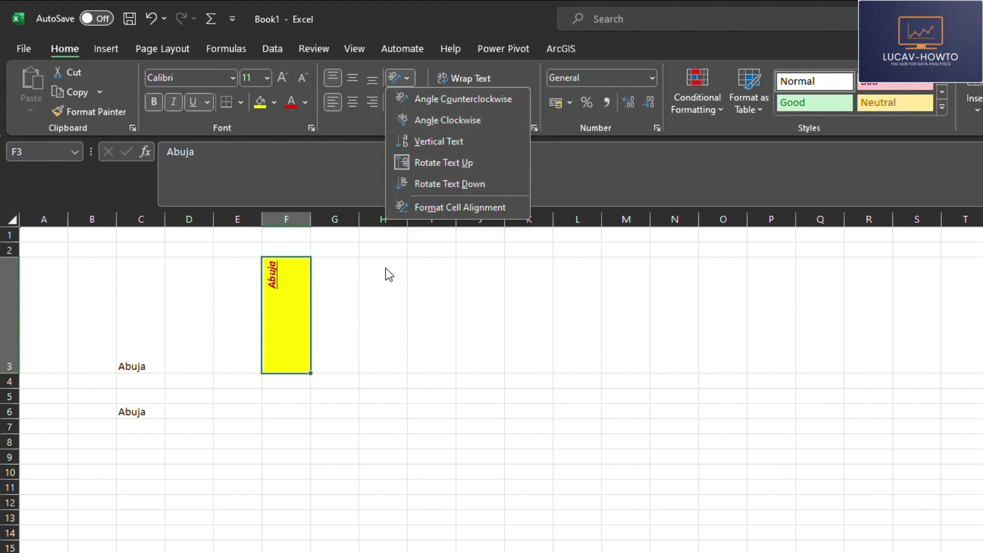
{"action": "left_click", "coordinate": [381, 308]}
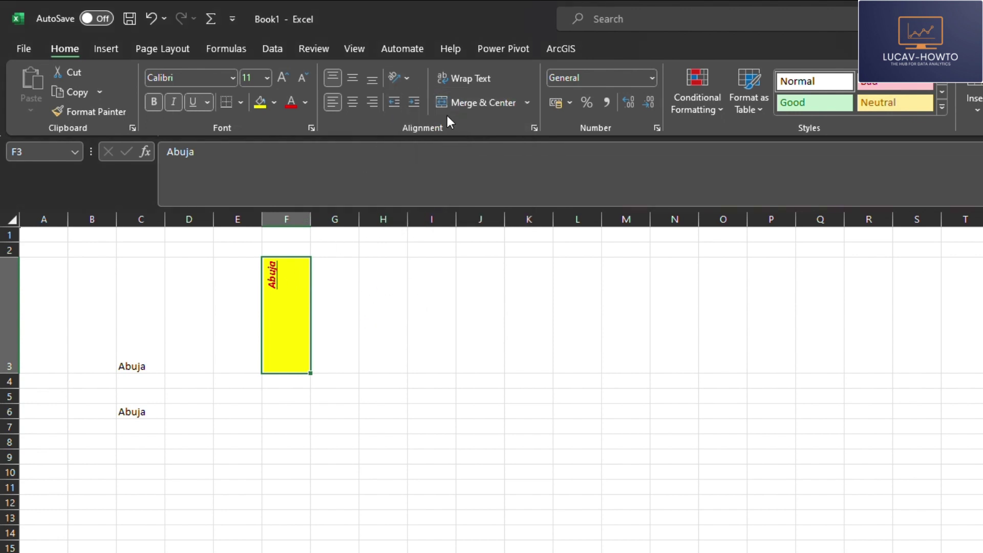
Try Vertical Text orientation in cell F3, undo it, and turn off Rotate Text Up so the text is horizontal
{"action": "left_click", "coordinate": [401, 84]}
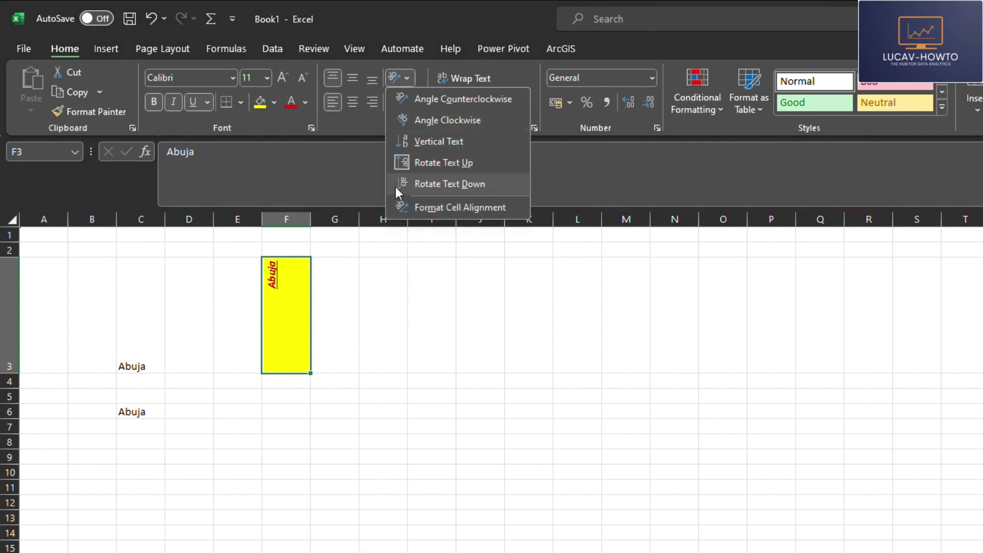
{"action": "left_click", "coordinate": [408, 144]}
{"action": "key", "text": "ctrl+z"}
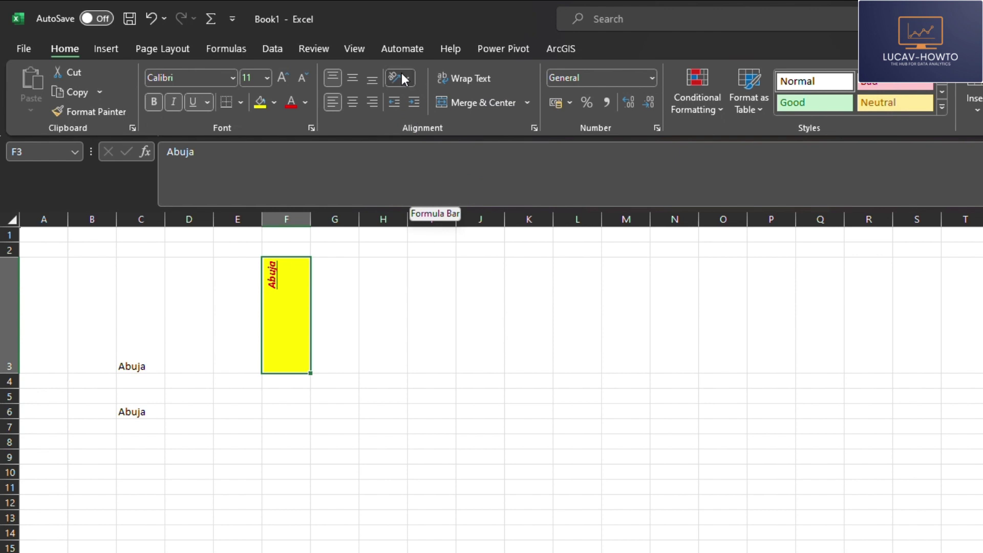
{"action": "left_click", "coordinate": [403, 78]}
{"action": "left_click", "coordinate": [407, 161]}
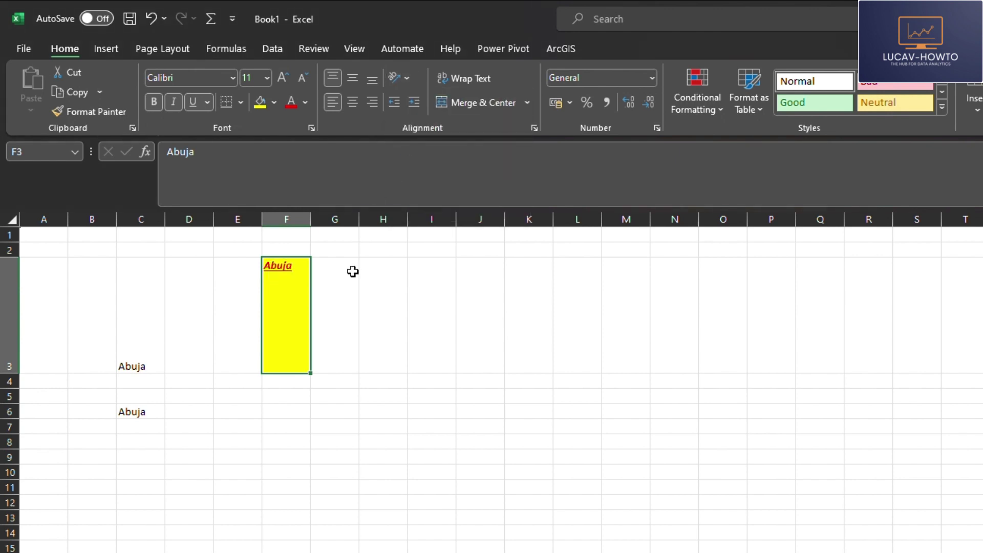
Increase the indent of the text in cell F3 by two levels and decrease it back to none
{"action": "left_click", "coordinate": [367, 324]}
{"action": "left_click", "coordinate": [274, 285]}
{"action": "left_click", "coordinate": [396, 104]}
{"action": "left_click", "coordinate": [410, 102]}
{"action": "left_click", "coordinate": [411, 103]}
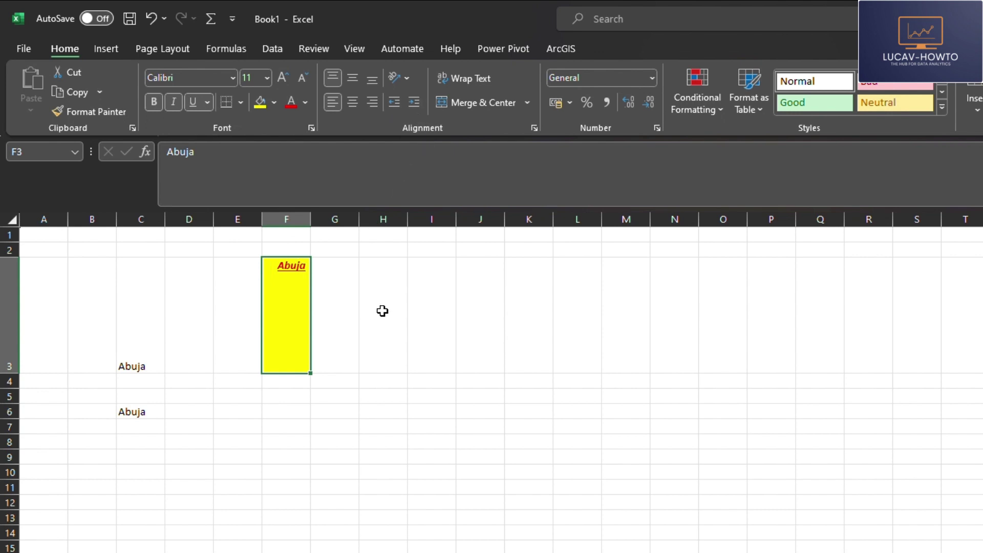
{"action": "left_click", "coordinate": [393, 100]}
{"action": "left_click", "coordinate": [392, 100]}
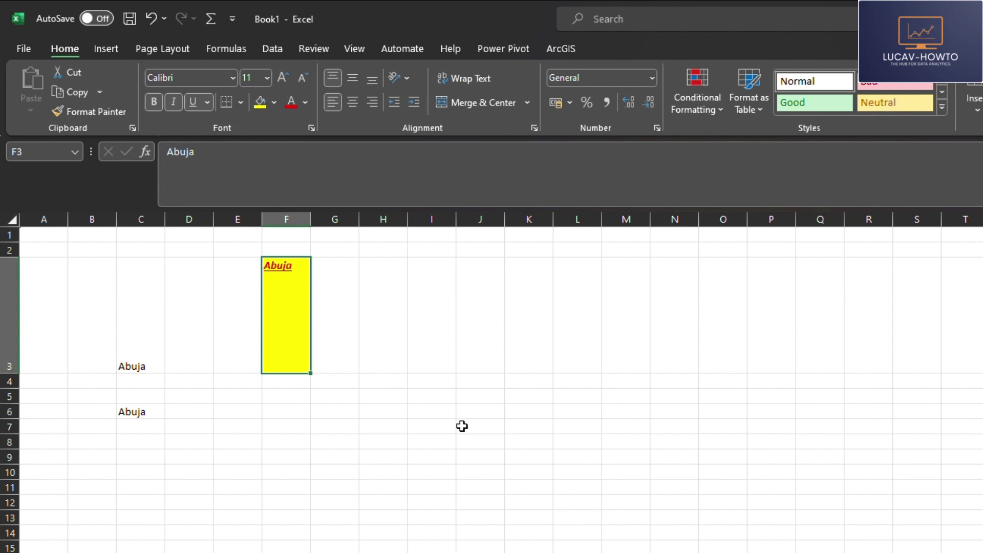
Extend the text in cell F3 to read "Abuja is the capital city of Nigeria"
{"action": "left_click", "coordinate": [478, 342]}
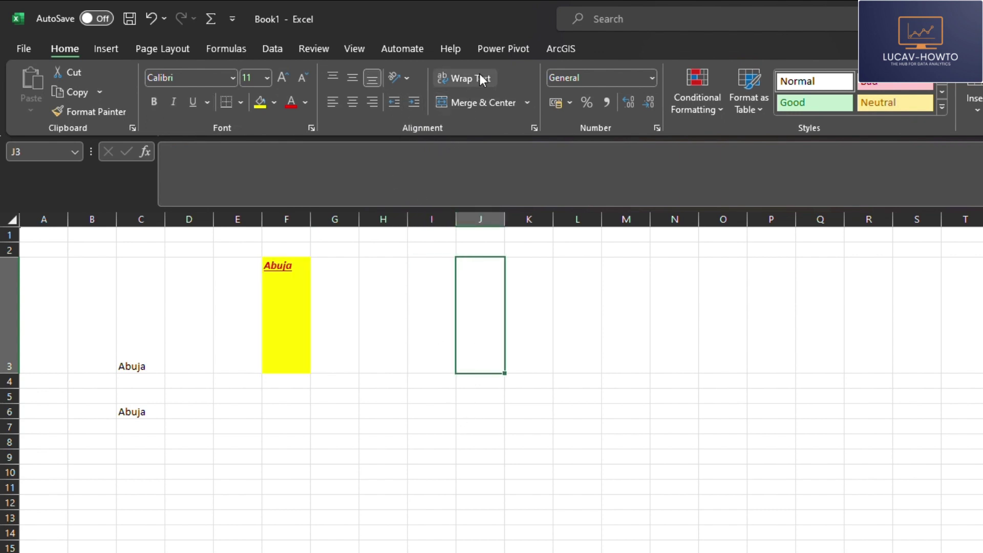
{"action": "left_click", "coordinate": [295, 267]}
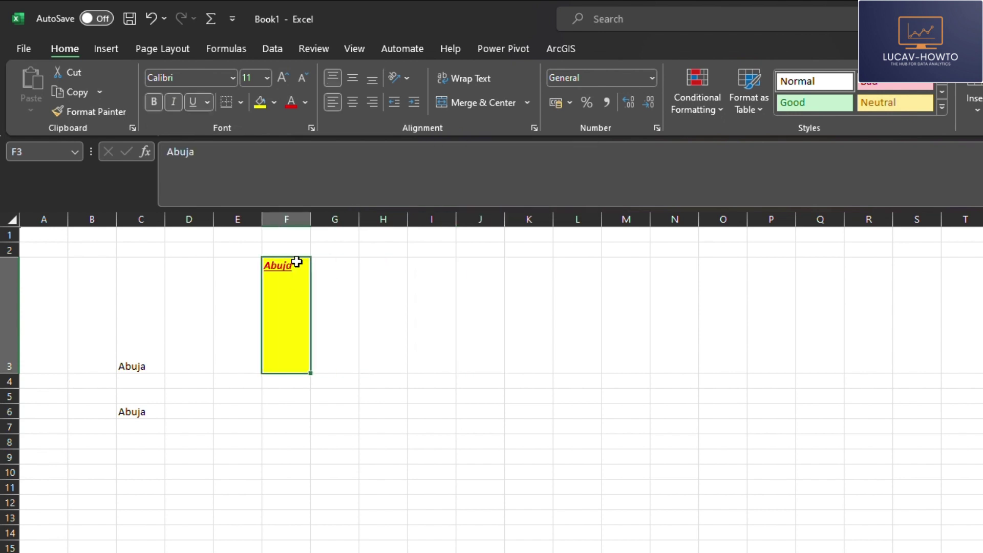
{"action": "double_click", "coordinate": [300, 264]}
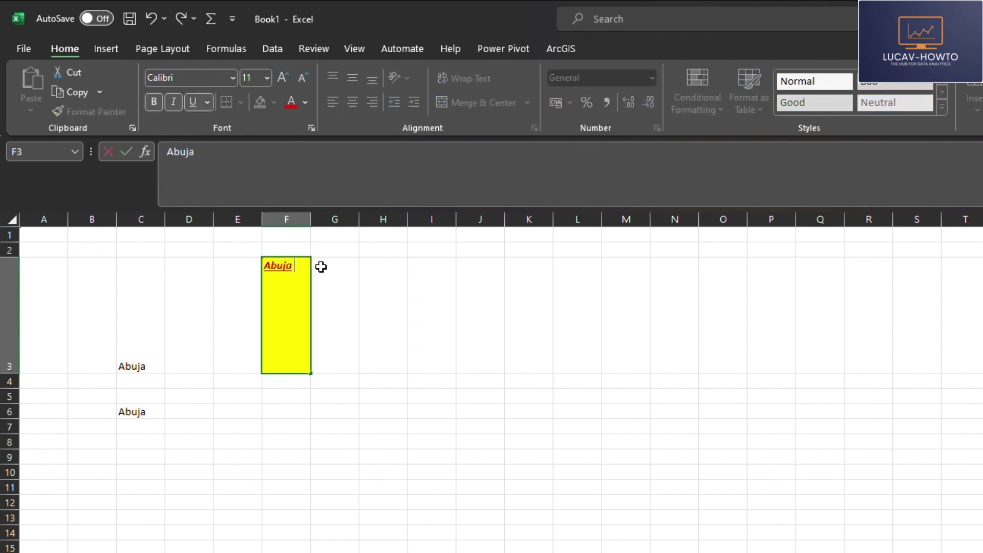
{"action": "type", "text": "o"}
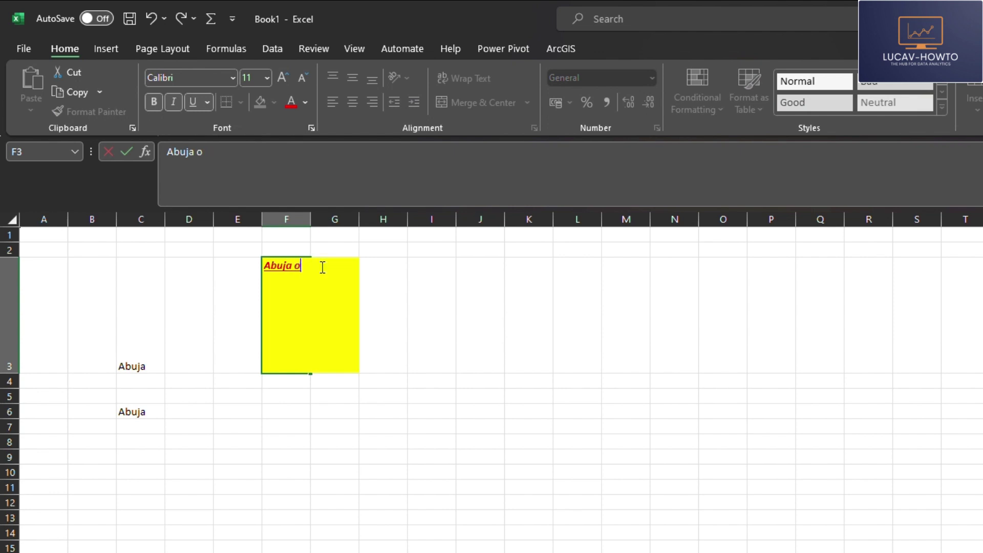
{"action": "type", "text": "is is the capita"}
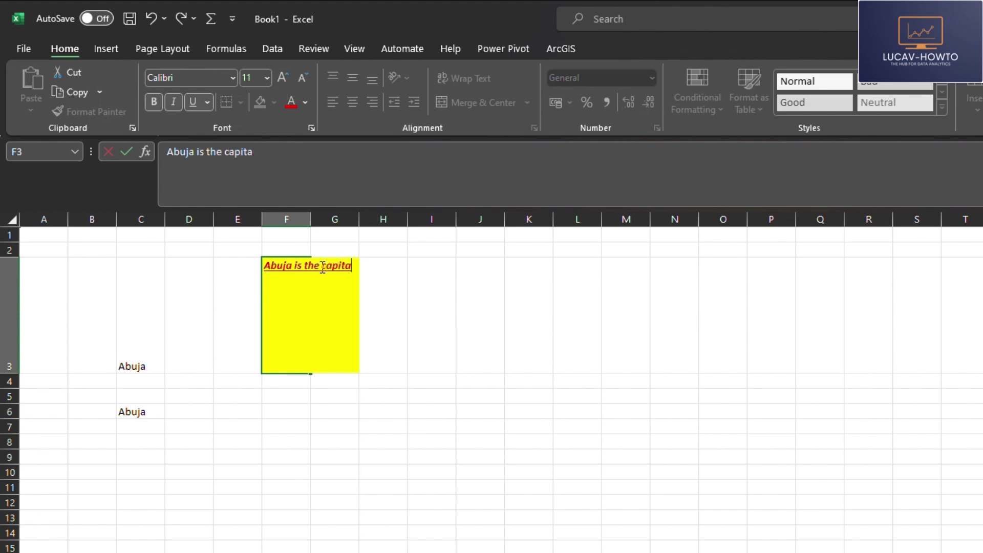
{"action": "type", "text": "l city of"}
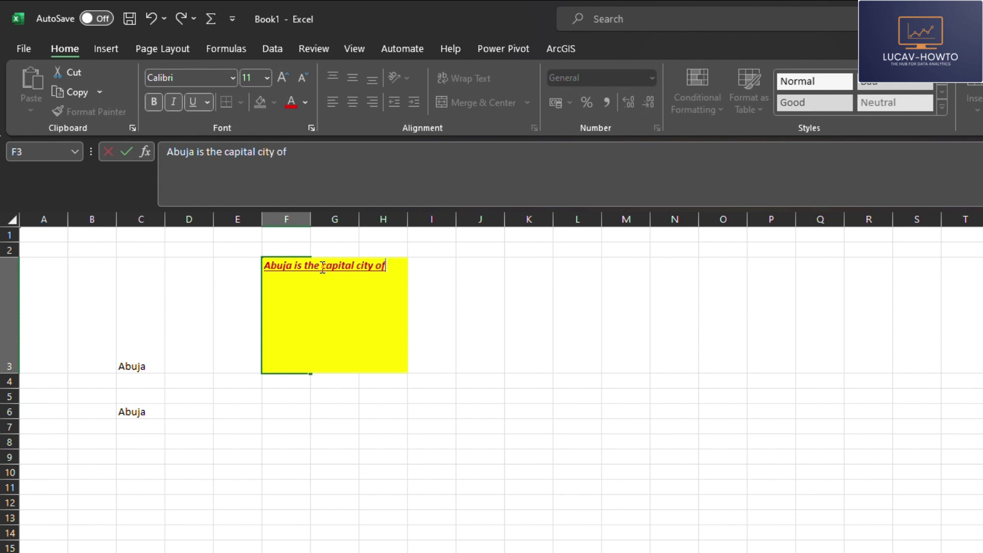
{"action": "type", "text": " Nigeria"}
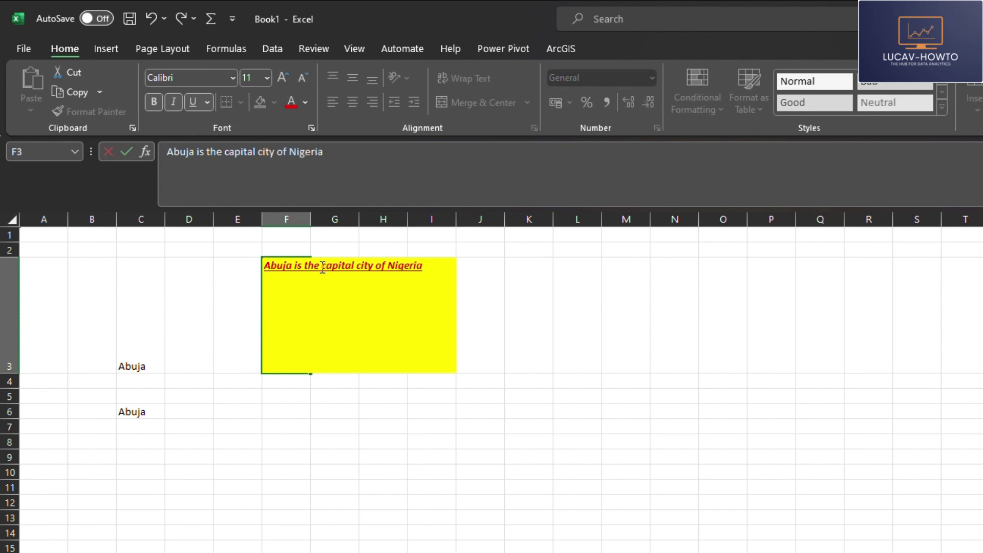
{"action": "left_click", "coordinate": [340, 471]}
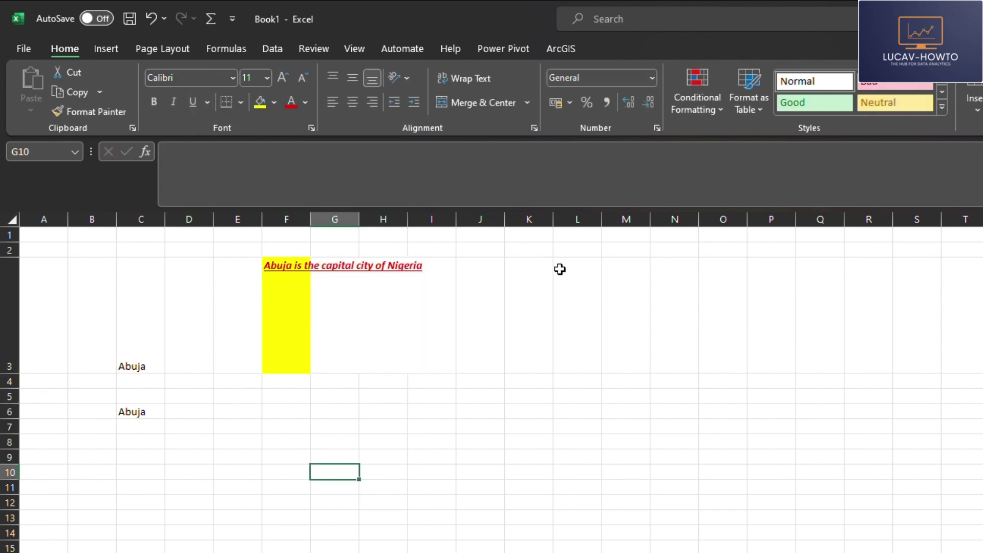
Wrap the text in cell F3, widen column F to about three times its width and narrow it again
{"action": "left_click", "coordinate": [286, 278]}
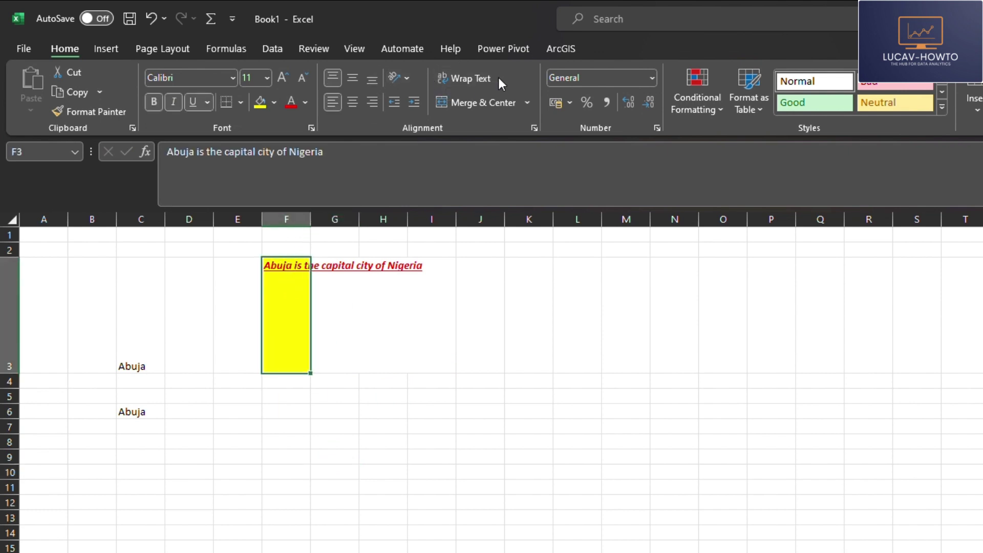
{"action": "left_click", "coordinate": [466, 80]}
{"action": "left_click_drag", "start_coordinate": [310, 220], "coordinate": [410, 220]}
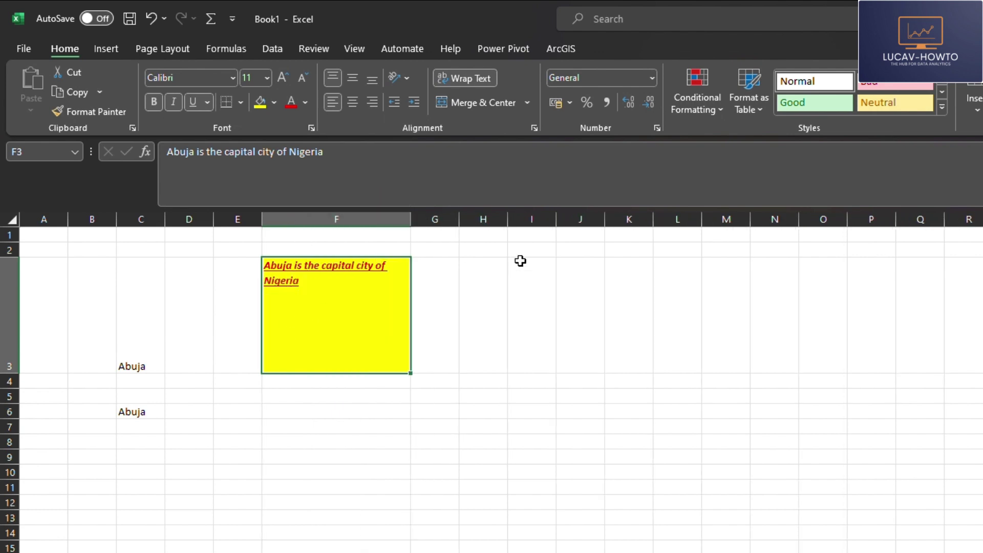
{"action": "left_click", "coordinate": [486, 310]}
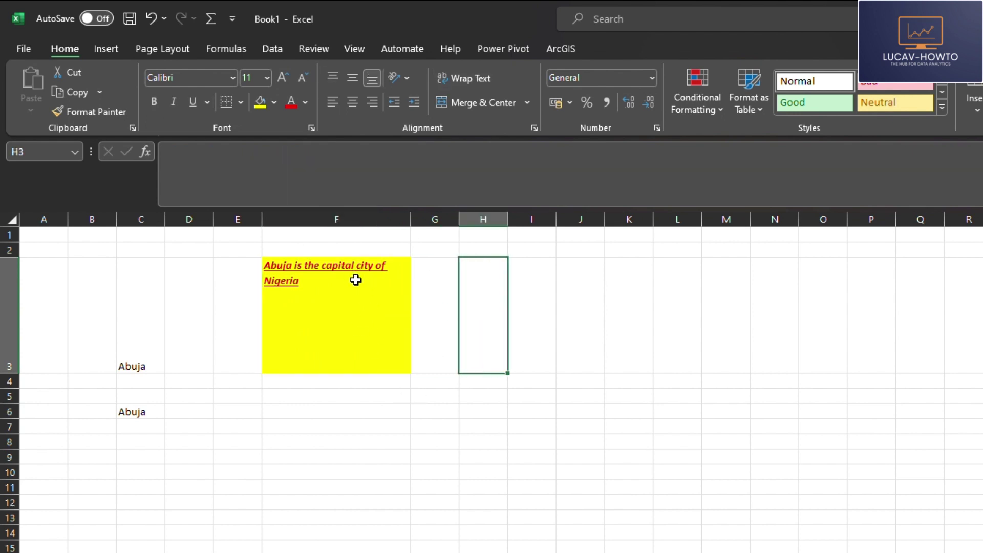
{"action": "left_click_drag", "start_coordinate": [410, 219], "coordinate": [320, 219]}
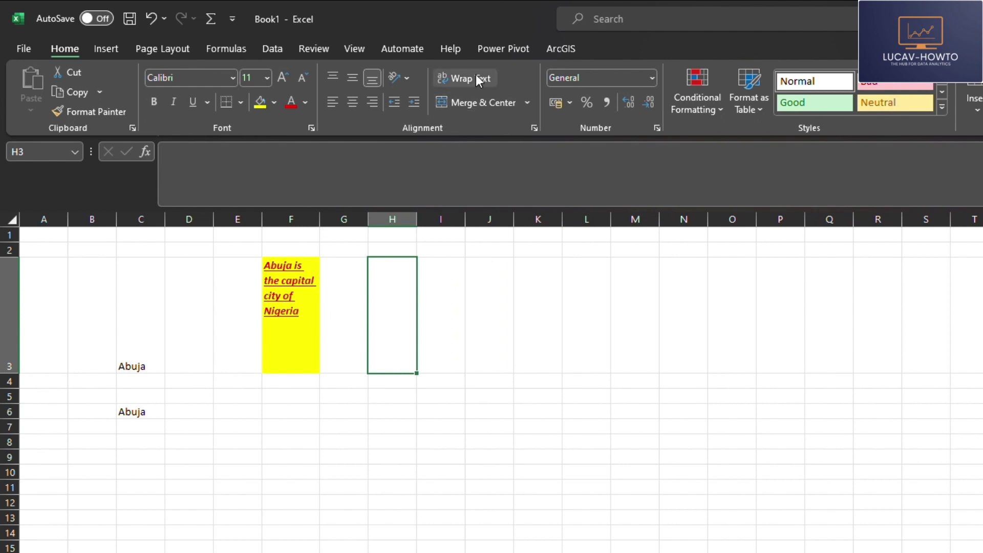
Turn off text wrapping in cell F3
{"action": "left_click", "coordinate": [271, 307]}
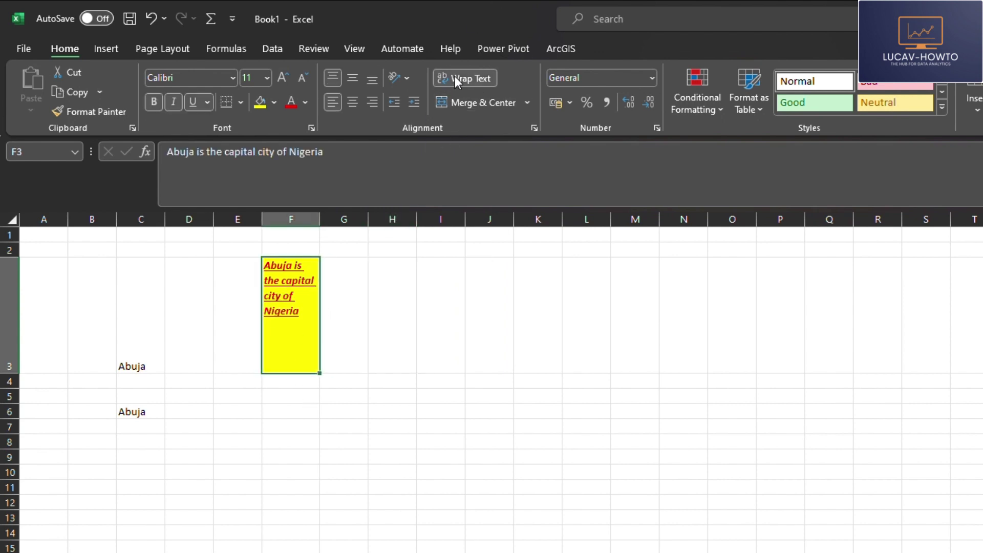
{"action": "left_click", "coordinate": [455, 76]}
{"action": "left_click", "coordinate": [333, 344]}
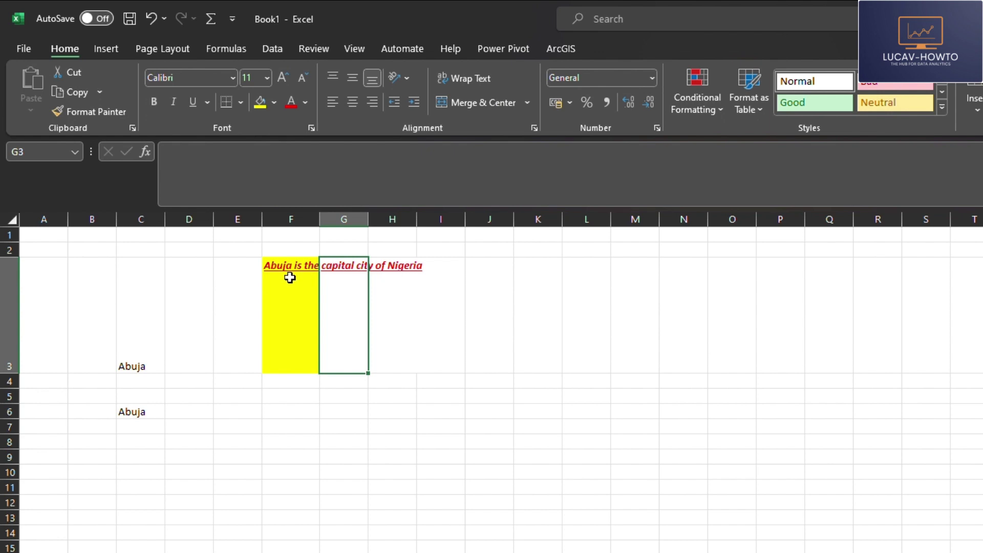
Merge and center cells F3 to I3 around the capital city sentence
{"action": "left_click", "coordinate": [279, 267]}
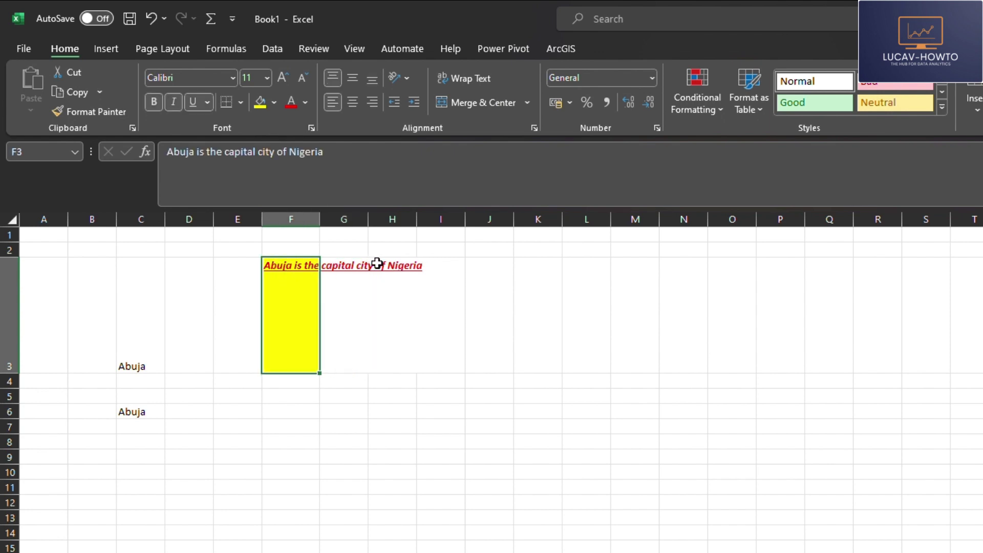
{"action": "left_click_drag", "start_coordinate": [281, 263], "coordinate": [455, 264]}
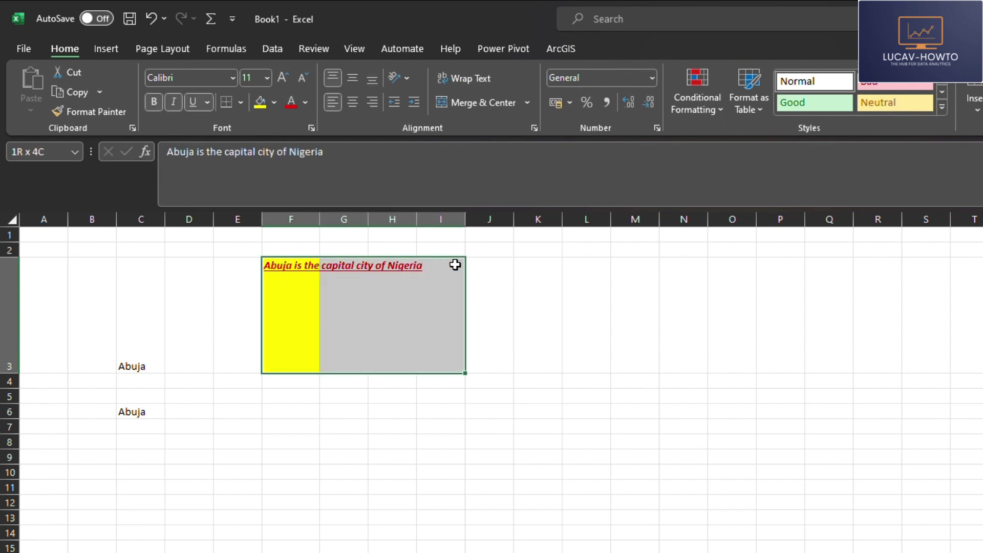
{"action": "left_click", "coordinate": [463, 100]}
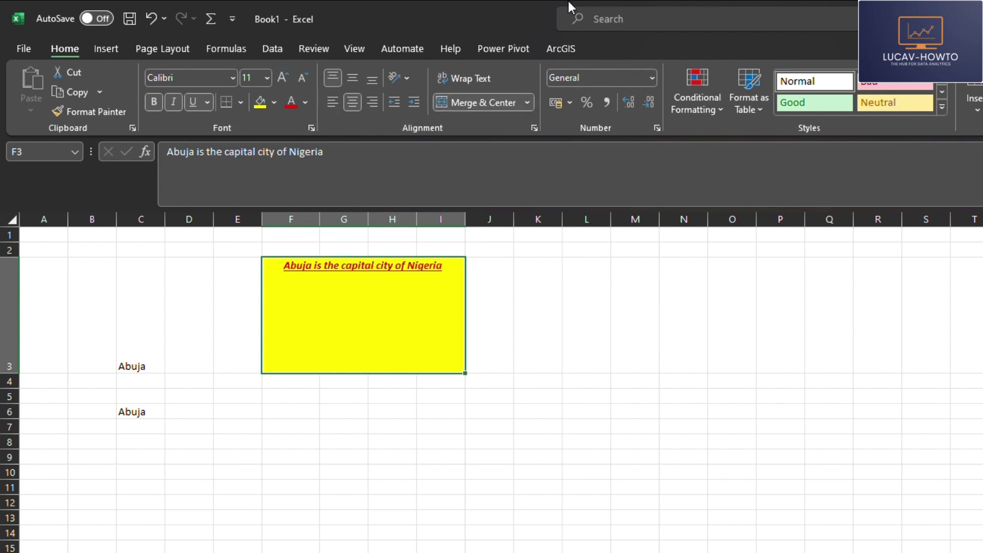
{"action": "left_click", "coordinate": [530, 101]}
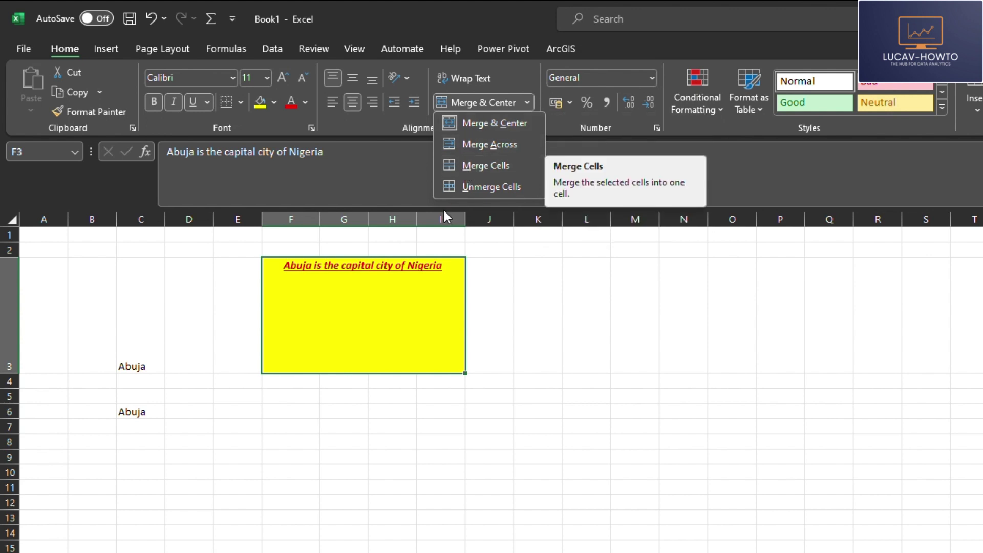
{"action": "left_click", "coordinate": [545, 395]}
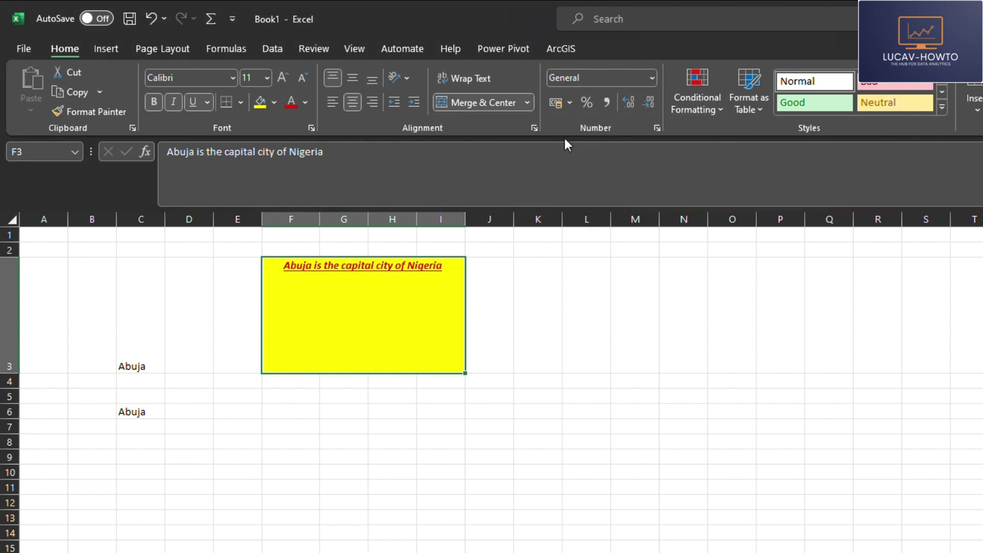
{"action": "left_click", "coordinate": [478, 431]}
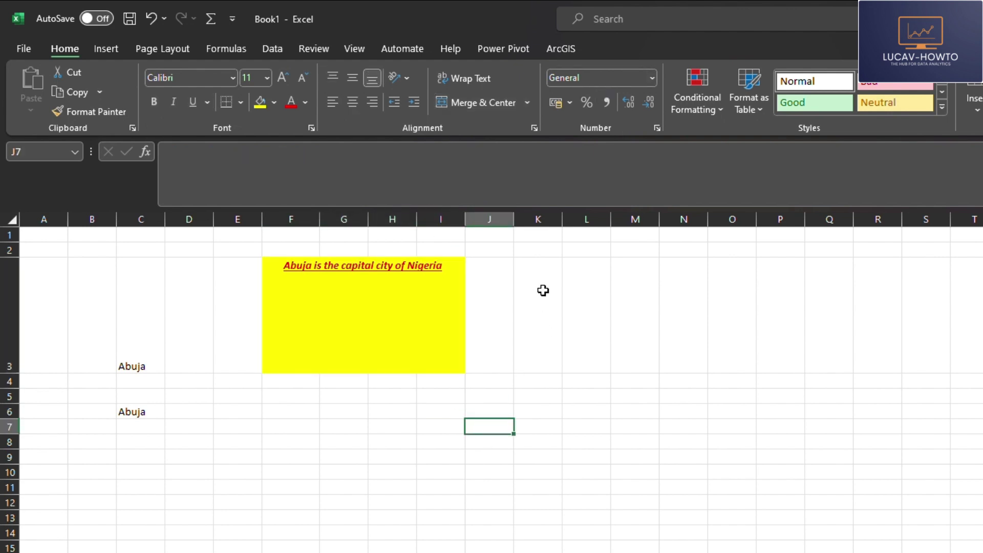
{"action": "left_click", "coordinate": [398, 321]}
Widen column K to more than three times its width and enter 100000000 in cell K3
{"action": "left_click", "coordinate": [538, 317]}
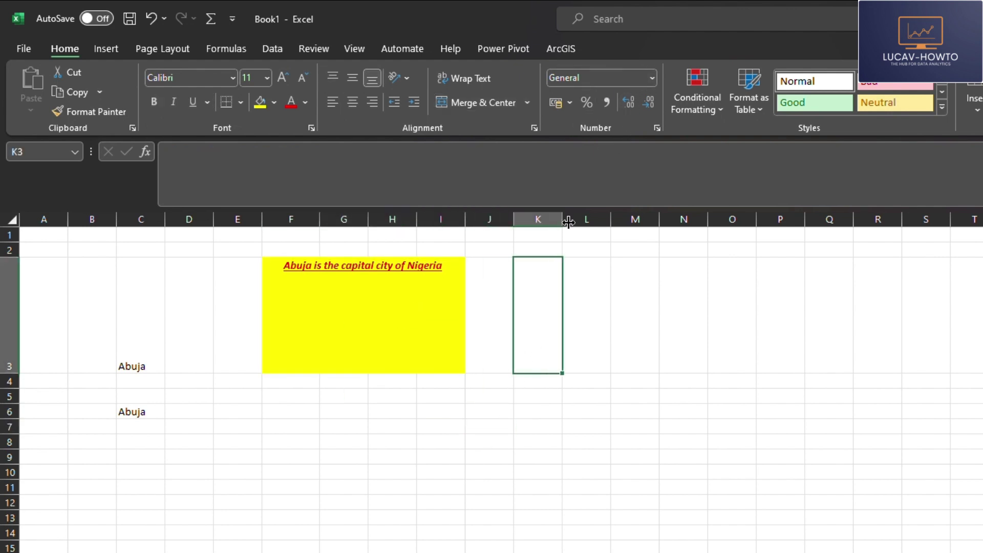
{"action": "left_click_drag", "start_coordinate": [563, 219], "coordinate": [690, 219]}
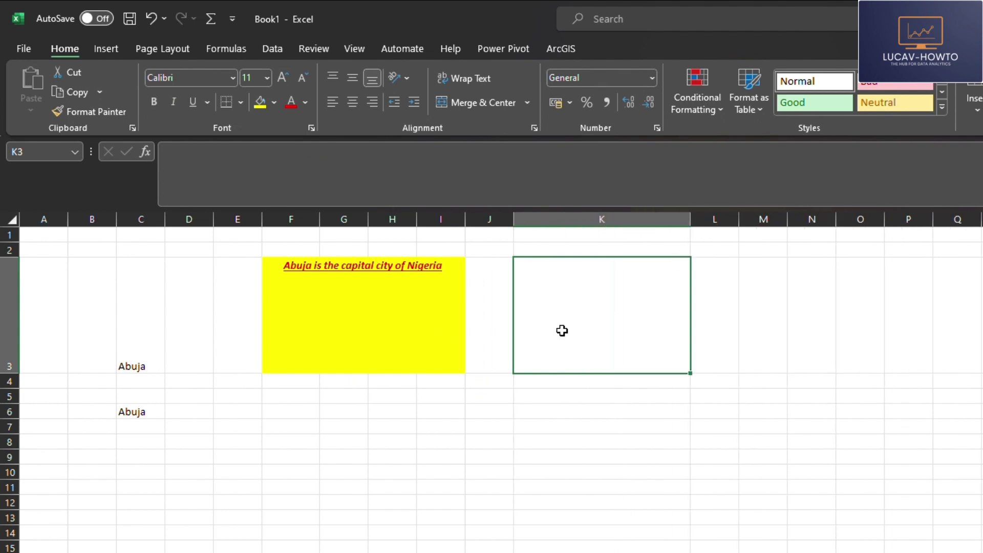
{"action": "type", "text": "100"}
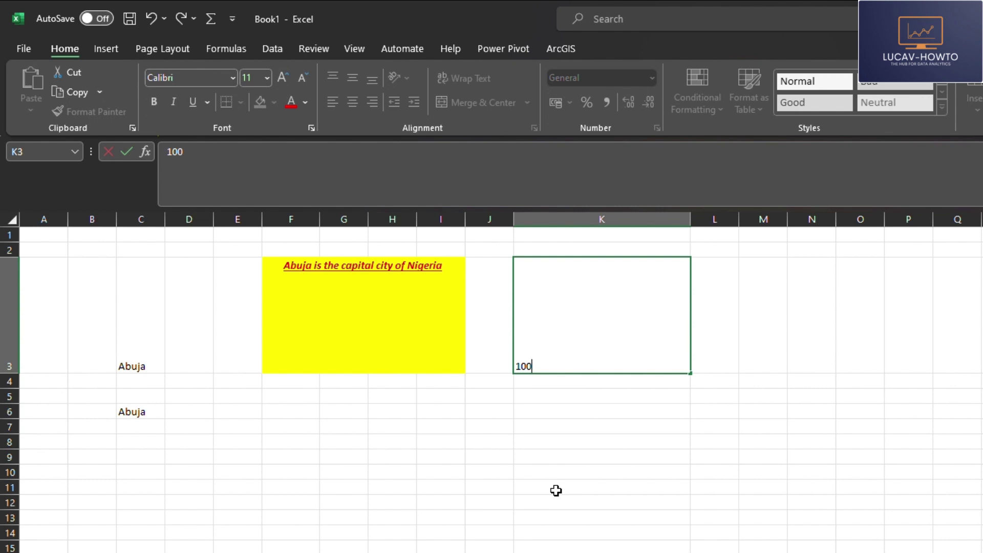
{"action": "type", "text": "00000"}
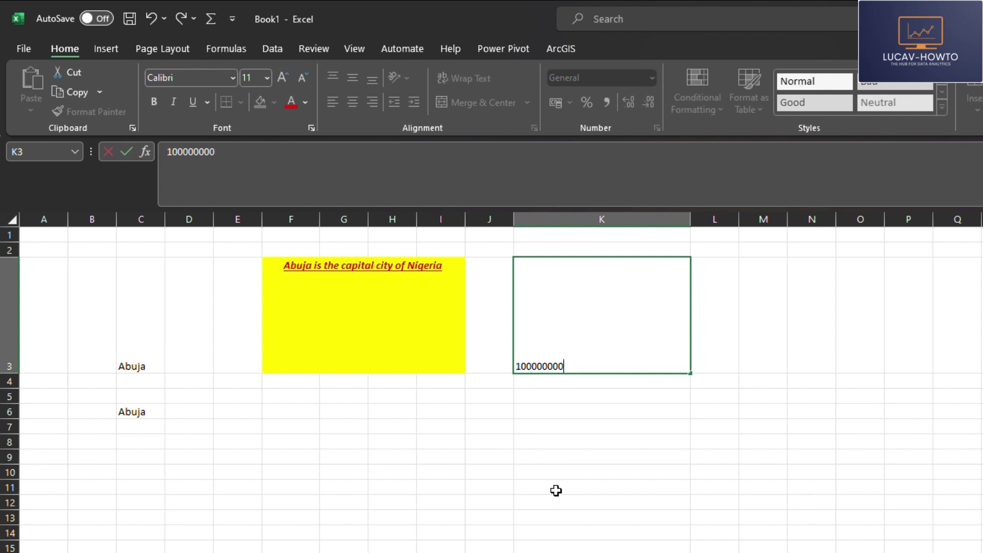
{"action": "type", "text": "0"}
{"action": "left_click", "coordinate": [548, 505]}
Apply the Text number format to cell K3
{"action": "left_click", "coordinate": [654, 290]}
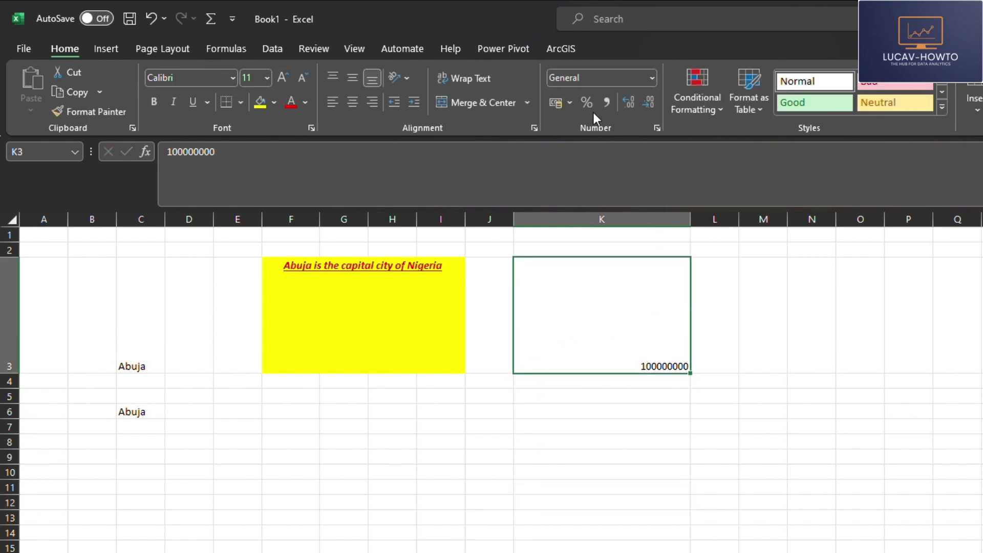
{"action": "left_click", "coordinate": [651, 78]}
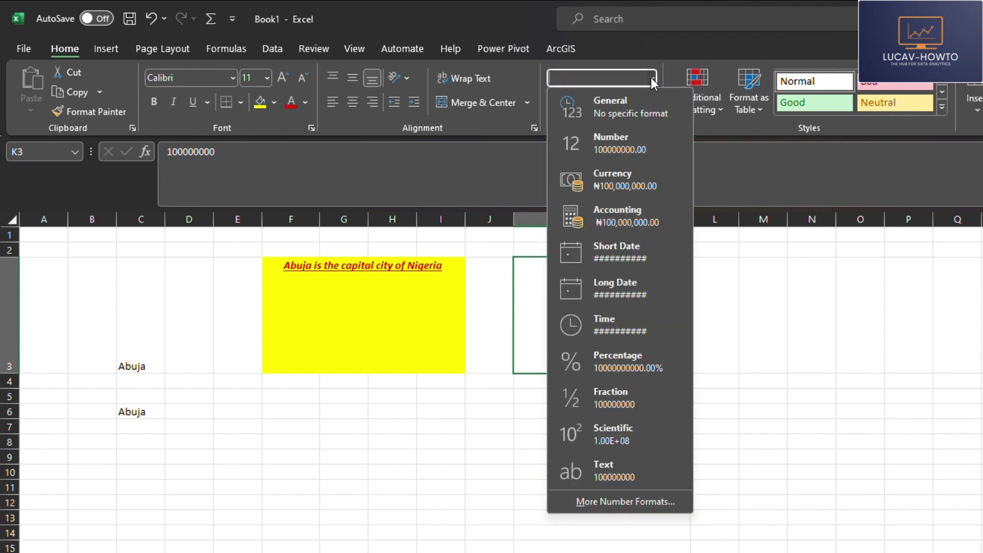
{"action": "left_click", "coordinate": [605, 471]}
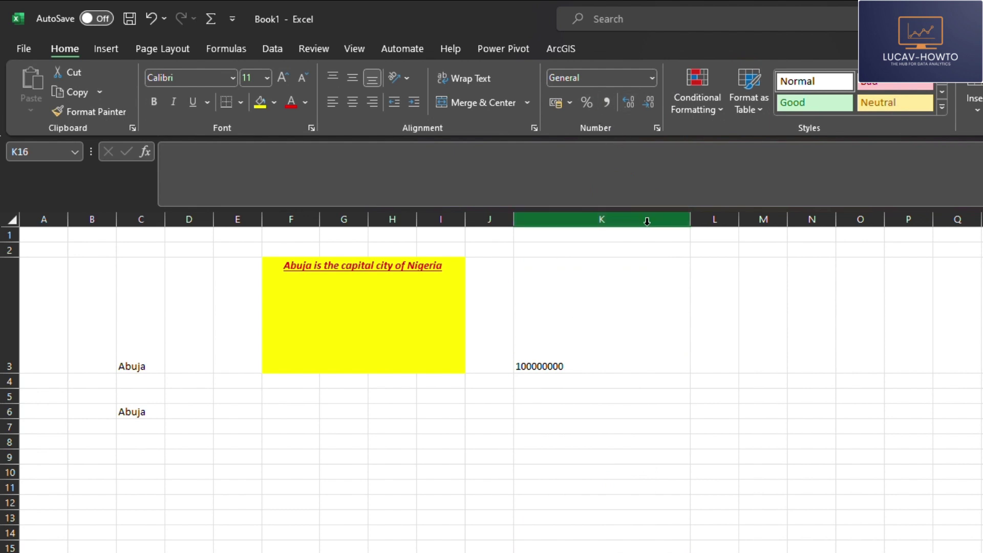
Apply the comma style to the number in cell K3
{"action": "left_click", "coordinate": [607, 105]}
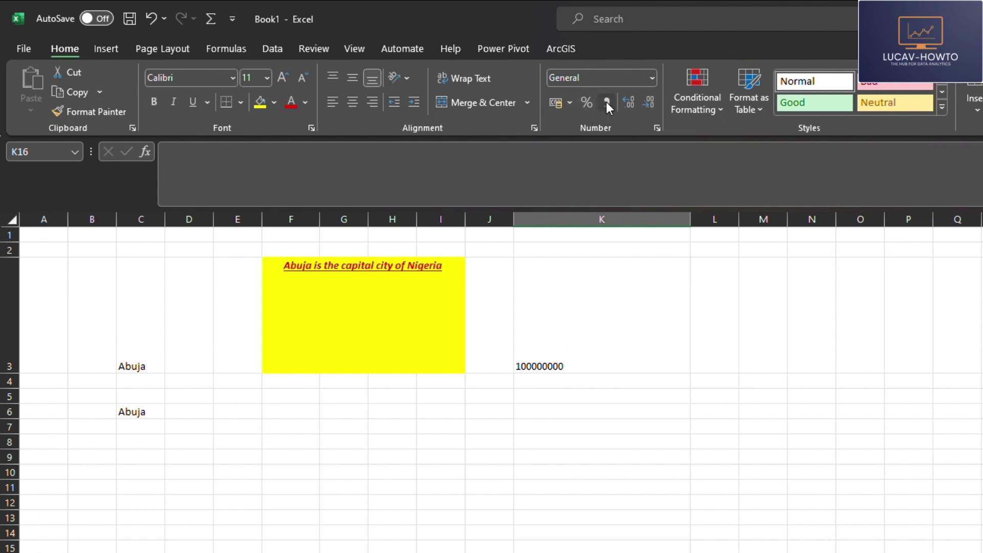
{"action": "left_click", "coordinate": [573, 309]}
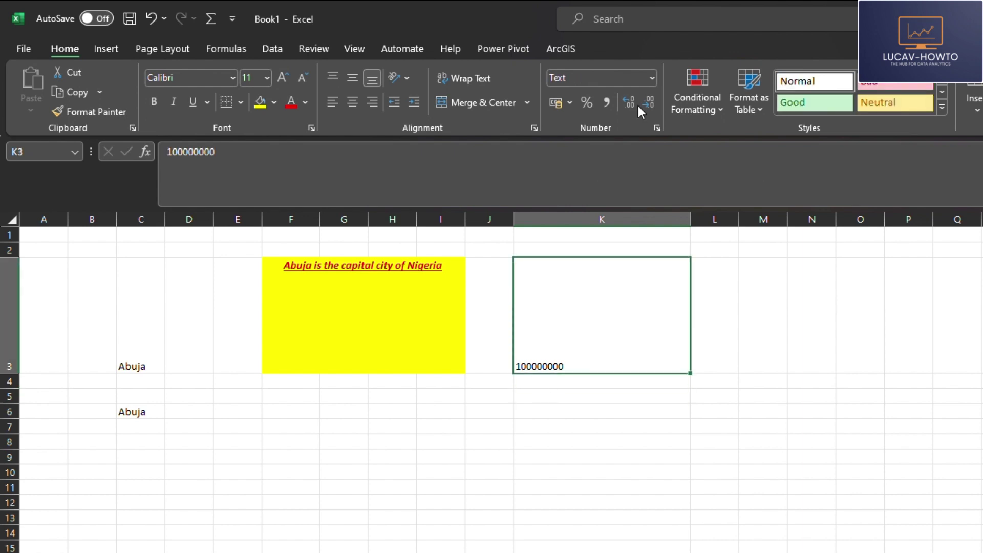
{"action": "left_click", "coordinate": [606, 104]}
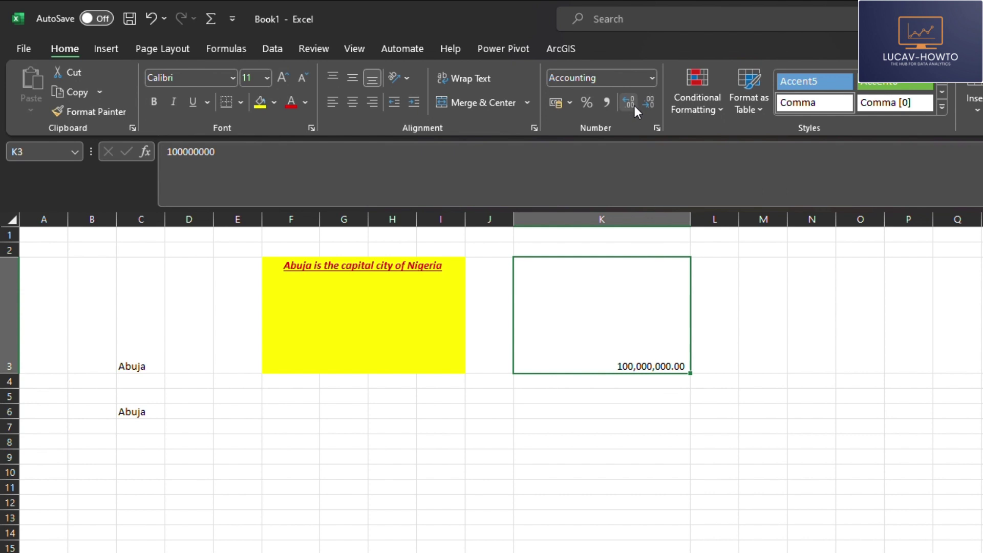
Remove one decimal place from the number in cell K3, then increase its decimals to five places
{"action": "left_click", "coordinate": [650, 104]}
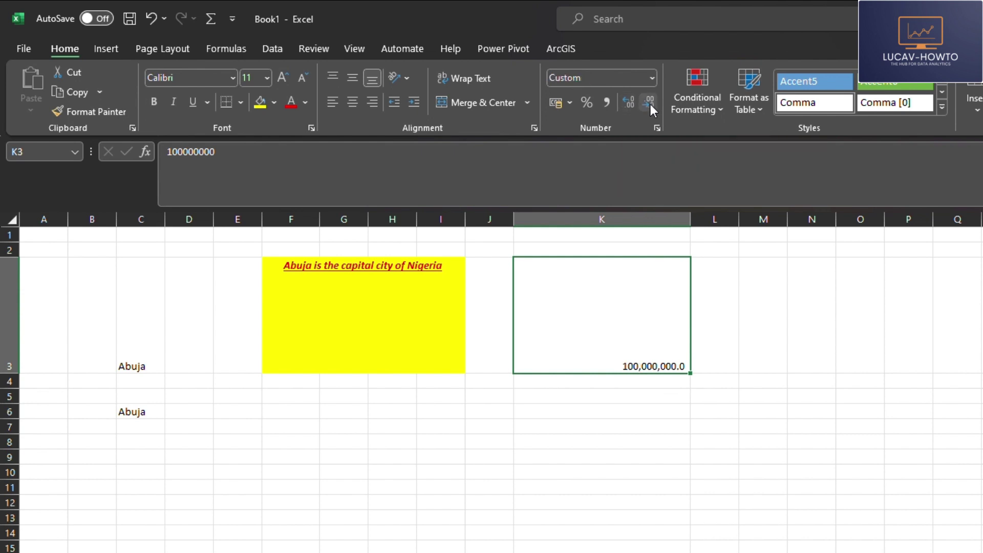
{"action": "left_click", "coordinate": [629, 100]}
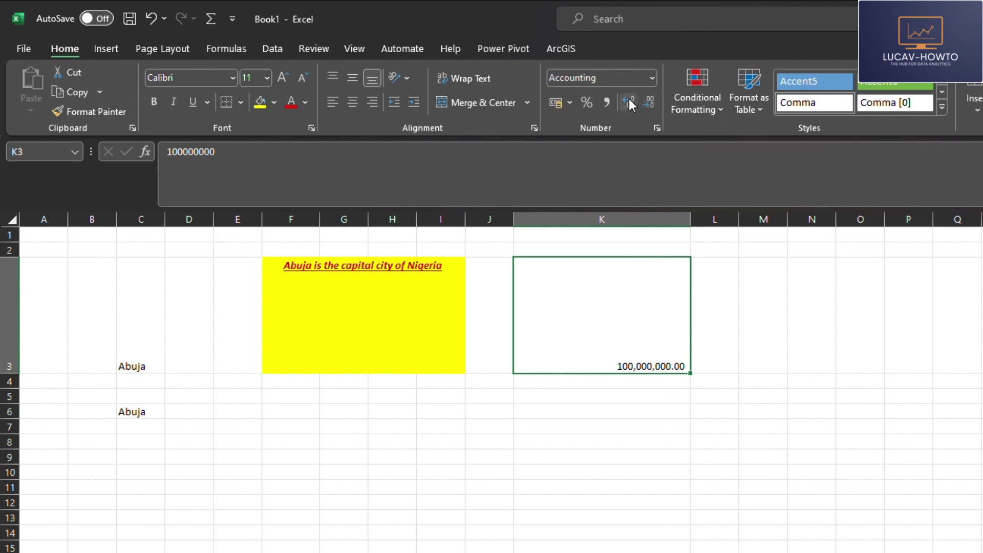
{"action": "left_click", "coordinate": [629, 99]}
{"action": "left_click", "coordinate": [629, 99]}
{"action": "left_click", "coordinate": [629, 99]}
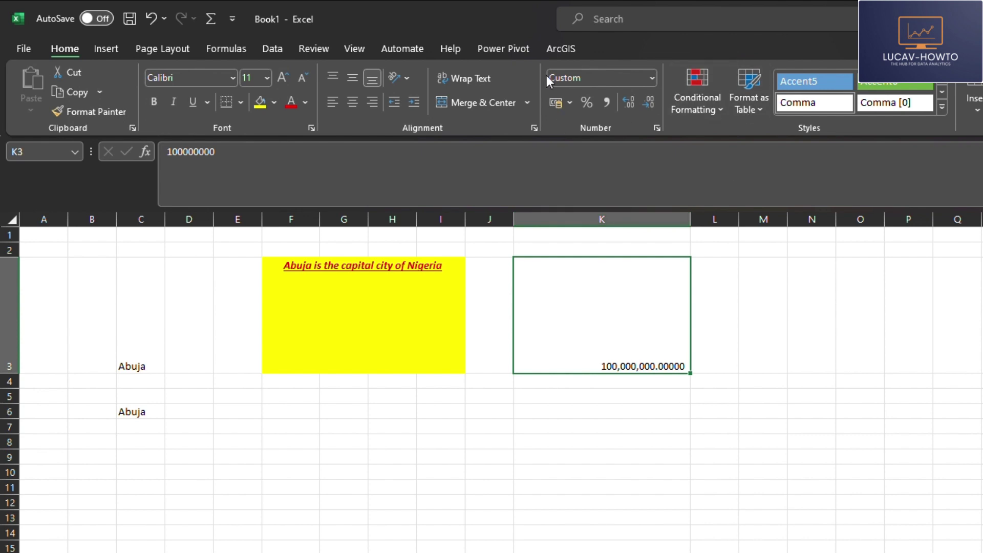
Apply the English (United States) dollar accounting format to cell K3
{"action": "left_click", "coordinate": [570, 102]}
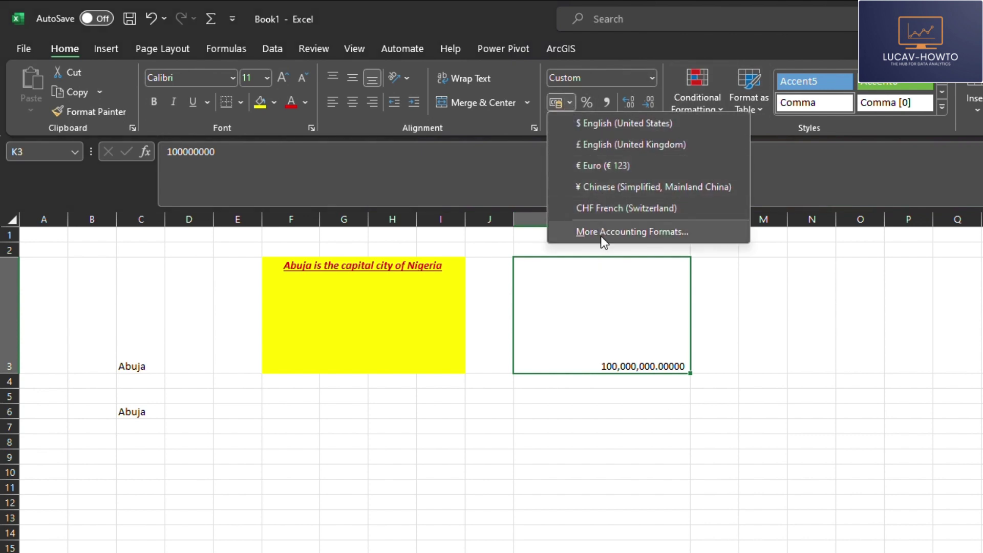
{"action": "left_click", "coordinate": [579, 124]}
{"action": "left_click", "coordinate": [851, 414]}
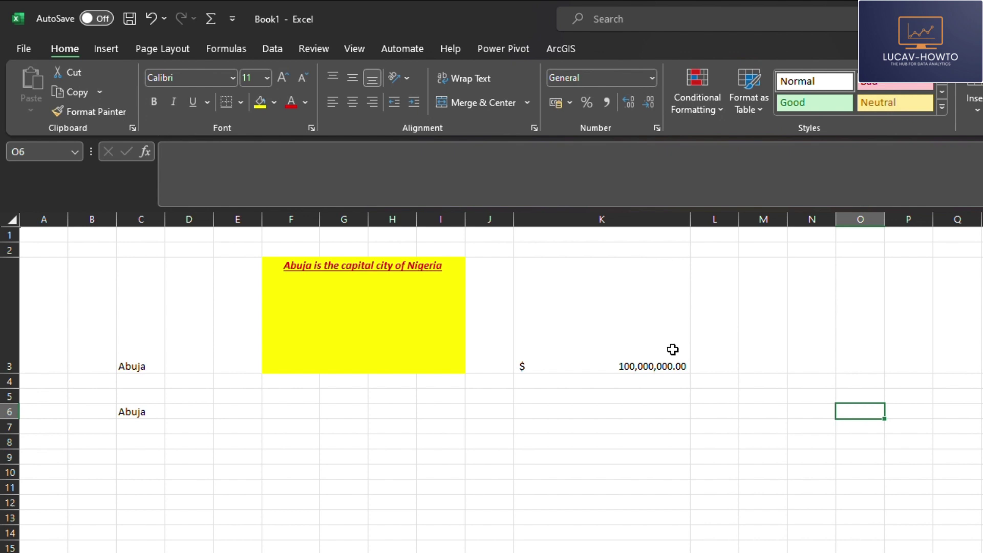
Format the empty range M3:R15 as a table without existing headers, using the light style with a solid blue header row
{"action": "mouse_move", "coordinate": [764, 336]}
{"action": "left_mouse_down"}
{"action": "mouse_move", "coordinate": [766, 312]}
{"action": "mouse_move", "coordinate": [963, 389]}
{"action": "mouse_move", "coordinate": [981, 532]}
{"action": "mouse_move", "coordinate": [973, 550]}
{"action": "left_mouse_up"}
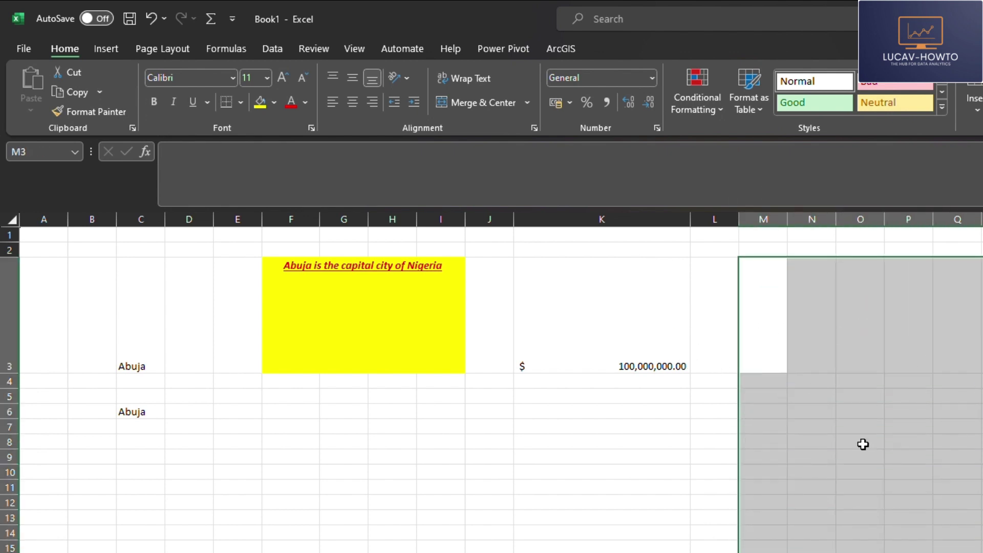
{"action": "left_click", "coordinate": [705, 100]}
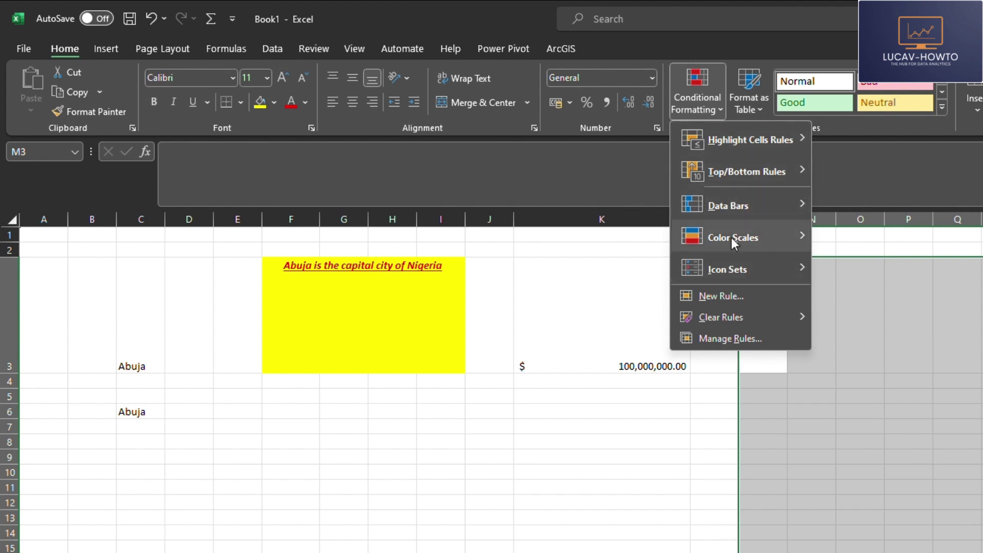
{"action": "left_click", "coordinate": [864, 158]}
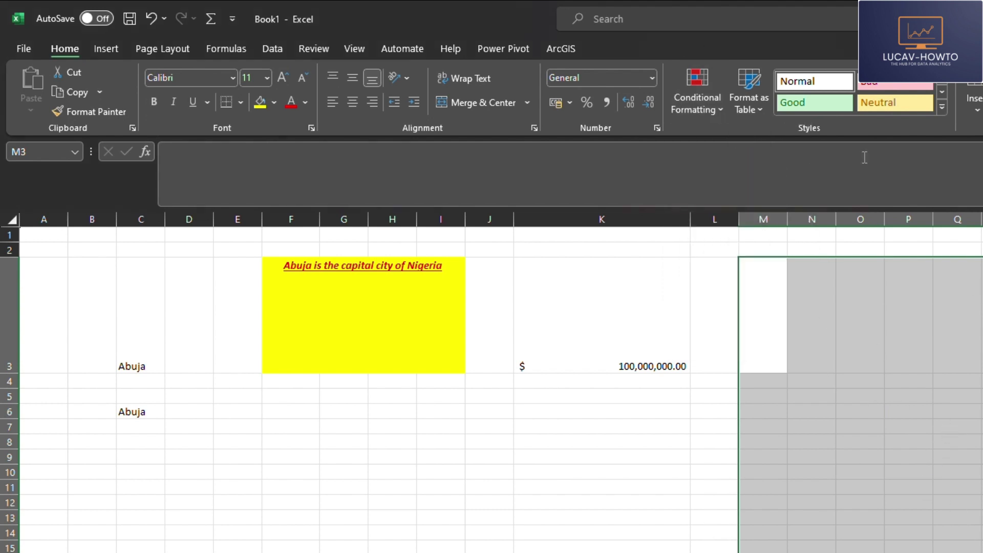
{"action": "left_click", "coordinate": [748, 91]}
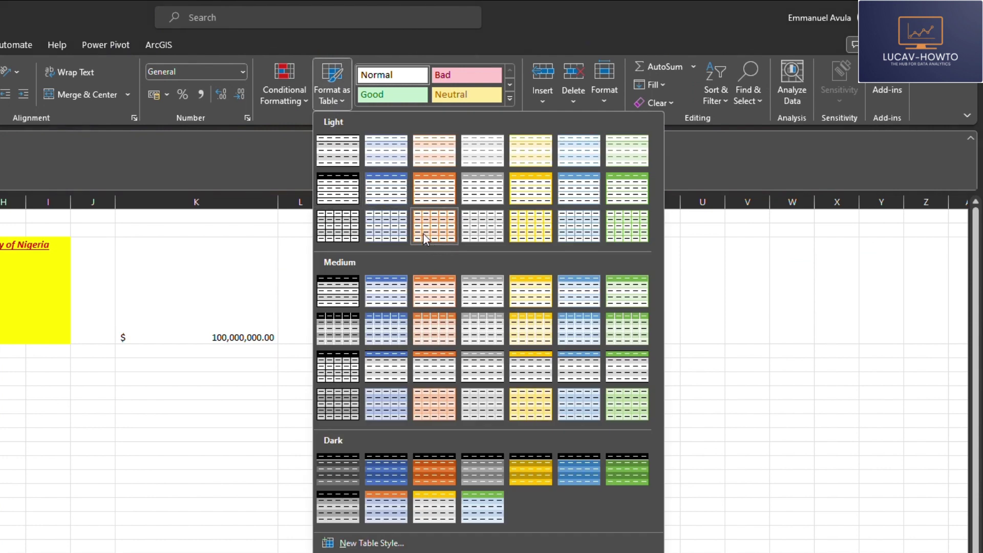
{"action": "left_click", "coordinate": [386, 185]}
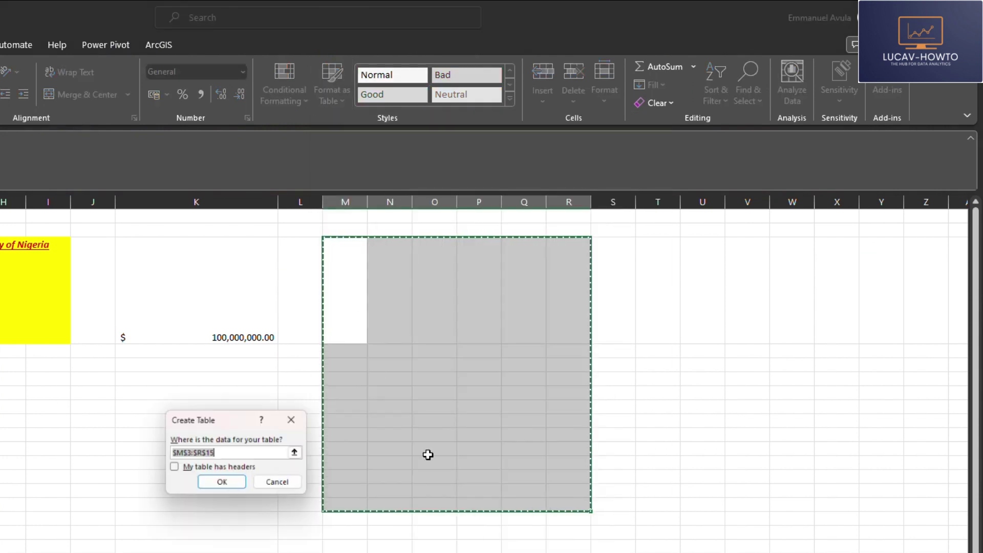
{"action": "left_click", "coordinate": [223, 485]}
{"action": "left_click", "coordinate": [563, 421]}
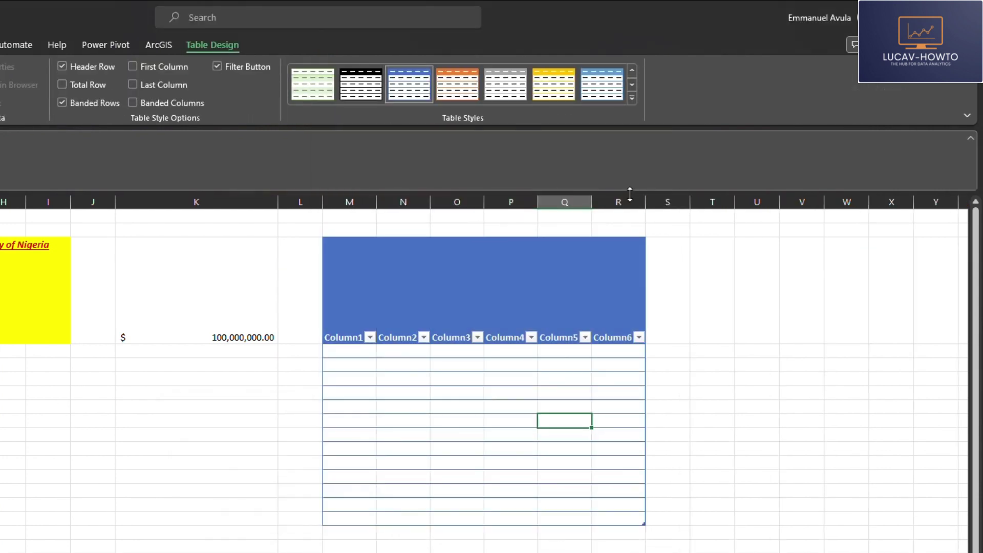
Widen the table's Column6 to about twice its width and reduce the height of row 3 to about a third
{"action": "left_click_drag", "start_coordinate": [645, 201], "coordinate": [693, 201]}
{"action": "left_click", "coordinate": [337, 335]}
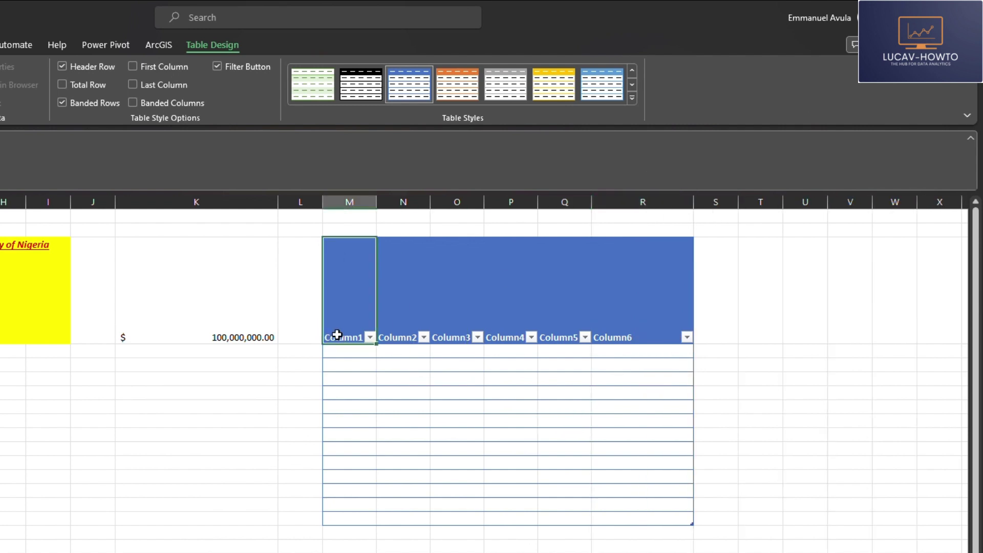
{"action": "left_click_drag", "start_coordinate": [0, 344], "coordinate": [0, 272]}
{"action": "left_click", "coordinate": [563, 392]}
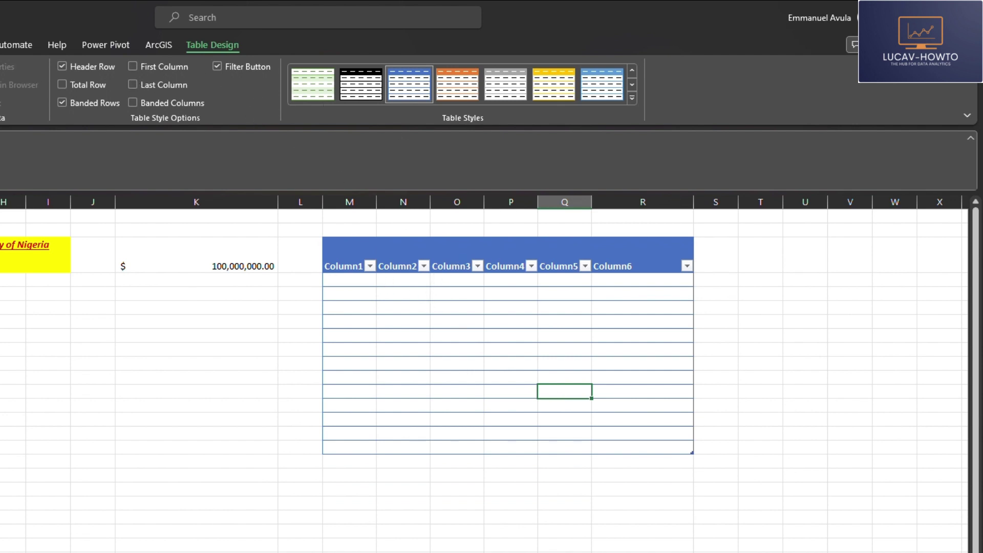
Insert a new sheet column at column Q, directly before the table's Column5
{"action": "left_click", "coordinate": [0, 45]}
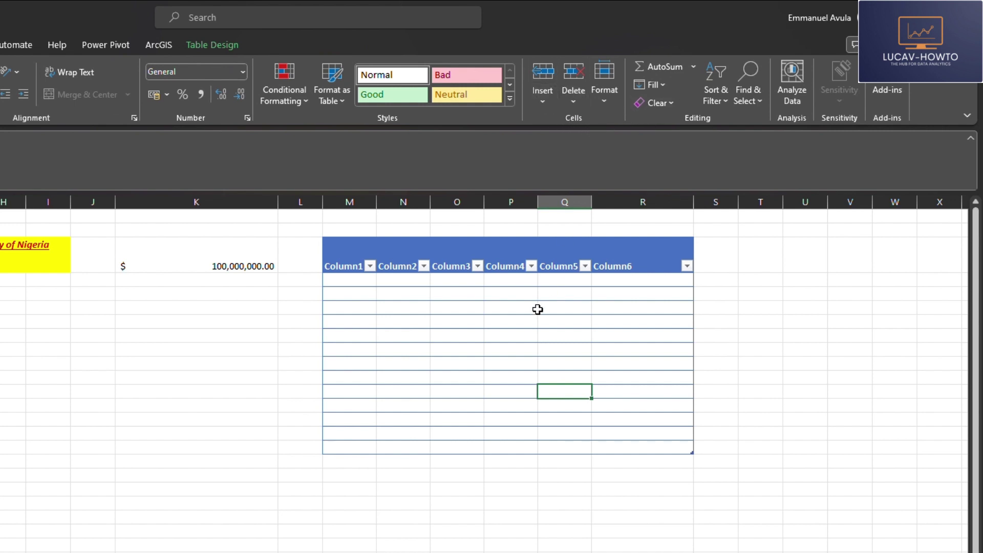
{"action": "left_click", "coordinate": [519, 292]}
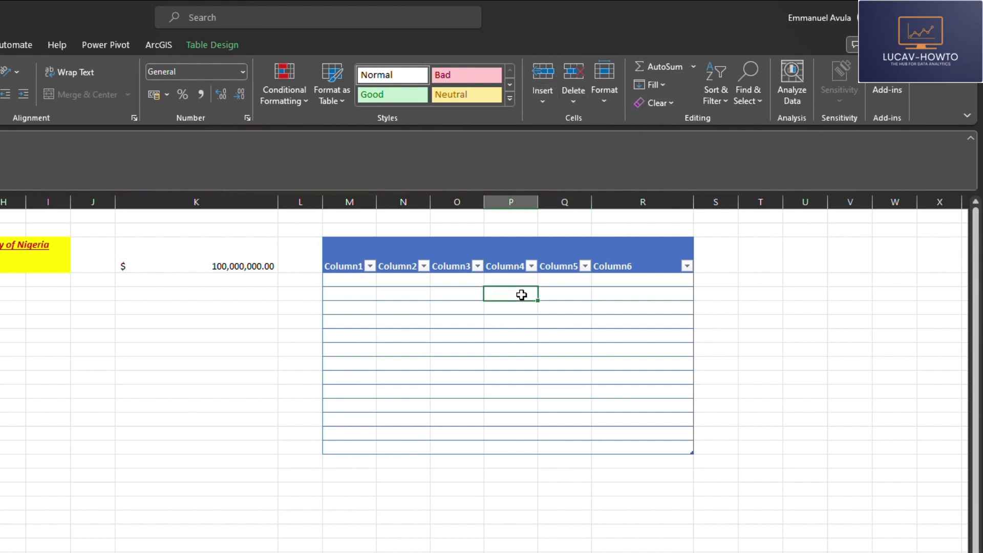
{"action": "left_click", "coordinate": [544, 101]}
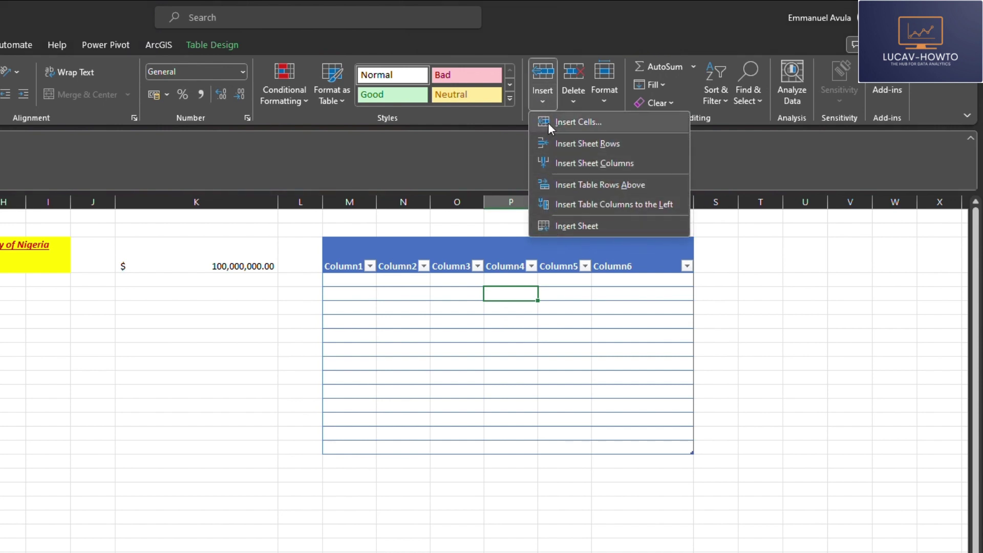
{"action": "left_click", "coordinate": [461, 348]}
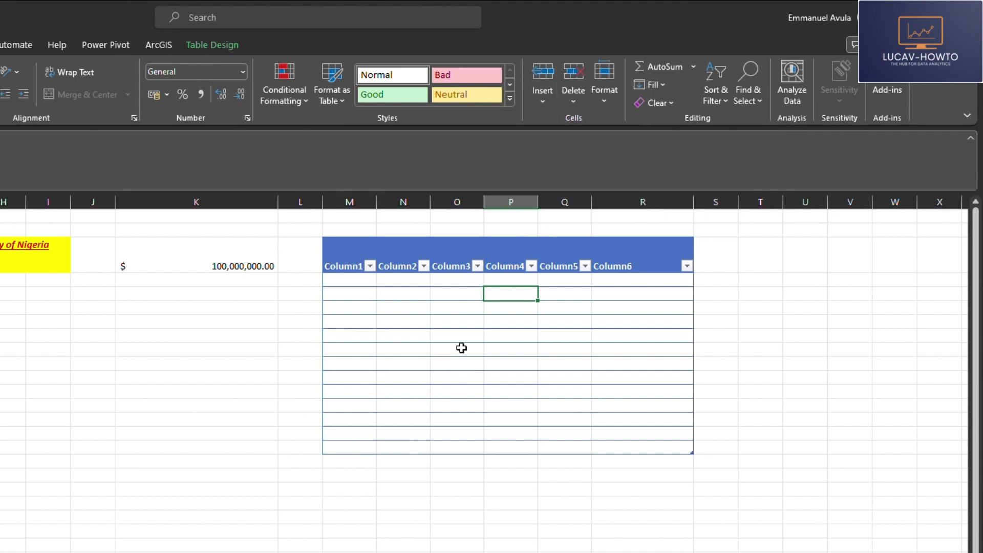
{"action": "left_click", "coordinate": [584, 201]}
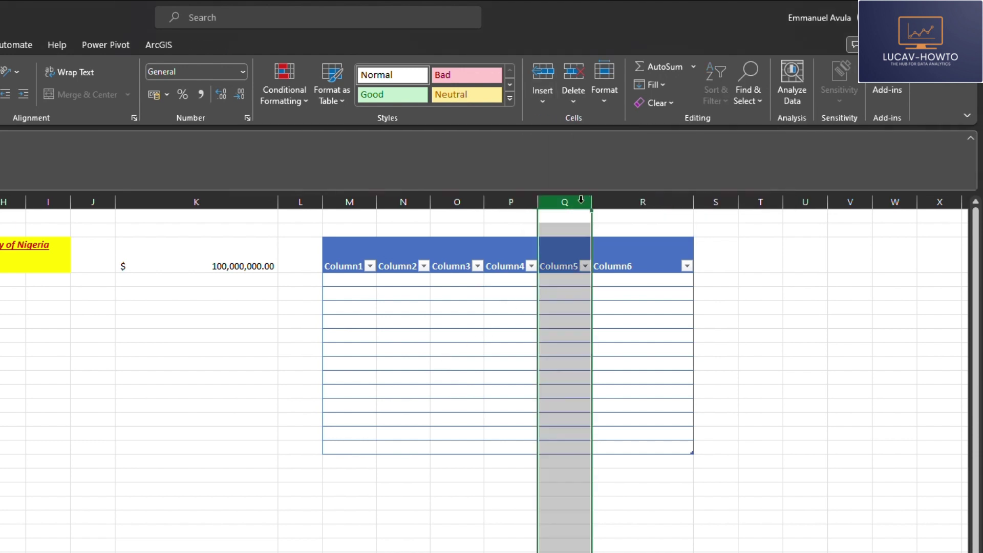
{"action": "left_click", "coordinate": [545, 103]}
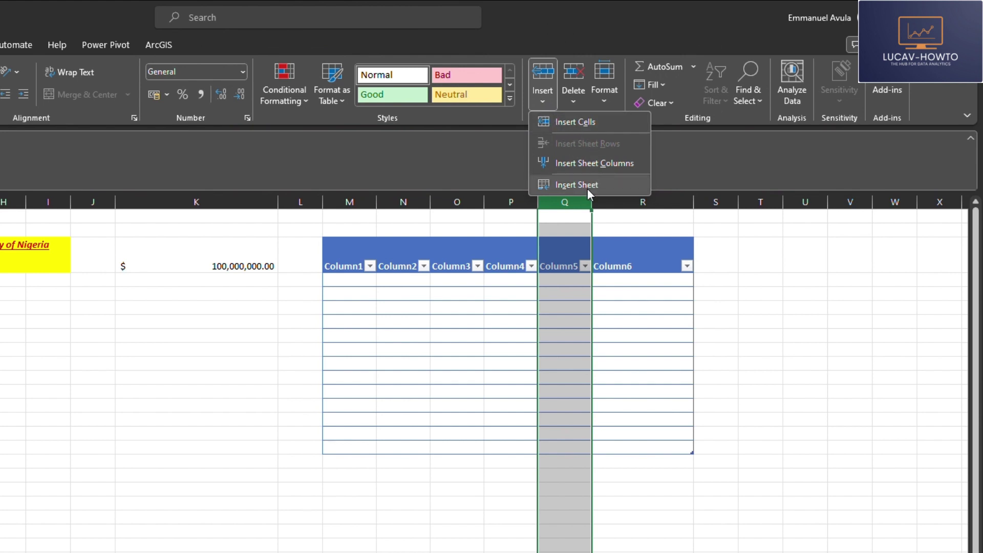
{"action": "left_click", "coordinate": [579, 161]}
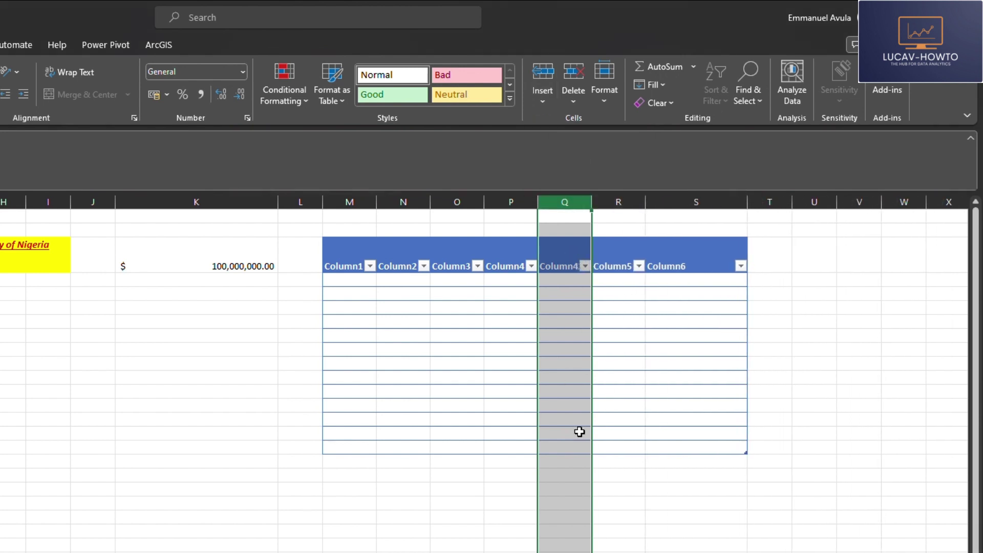
{"action": "left_click", "coordinate": [563, 268]}
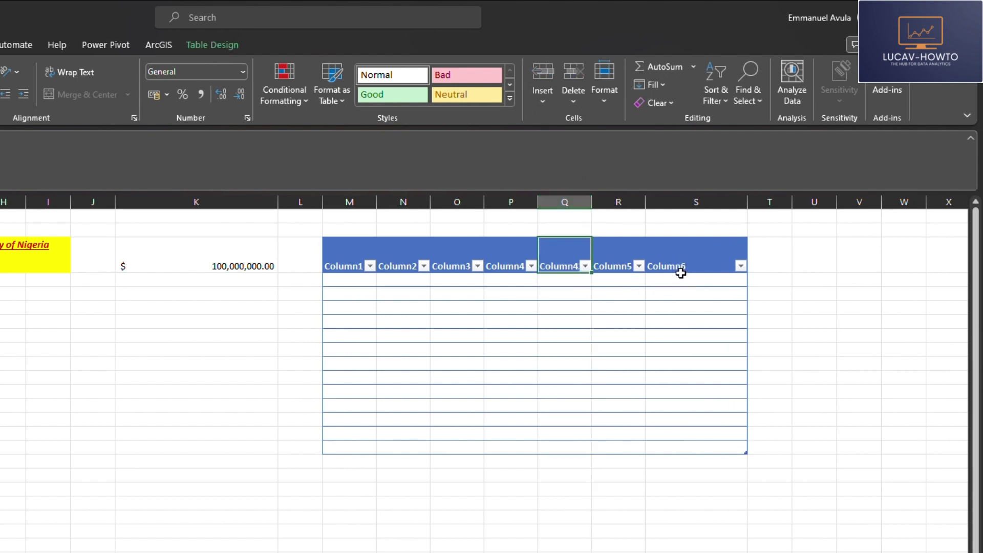
Delete the whole sheet column S that holds the table's Column6
{"action": "left_click", "coordinate": [663, 202]}
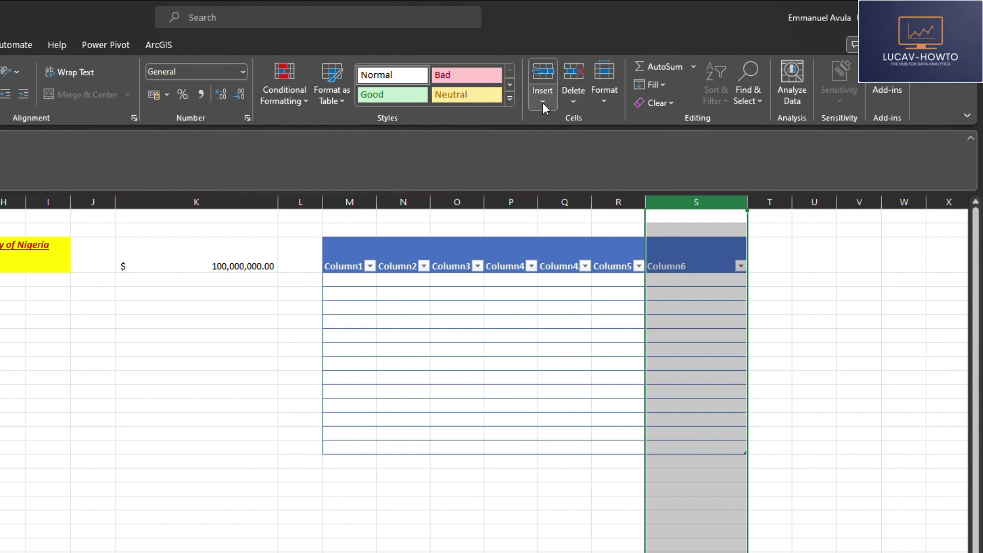
{"action": "left_click", "coordinate": [577, 103]}
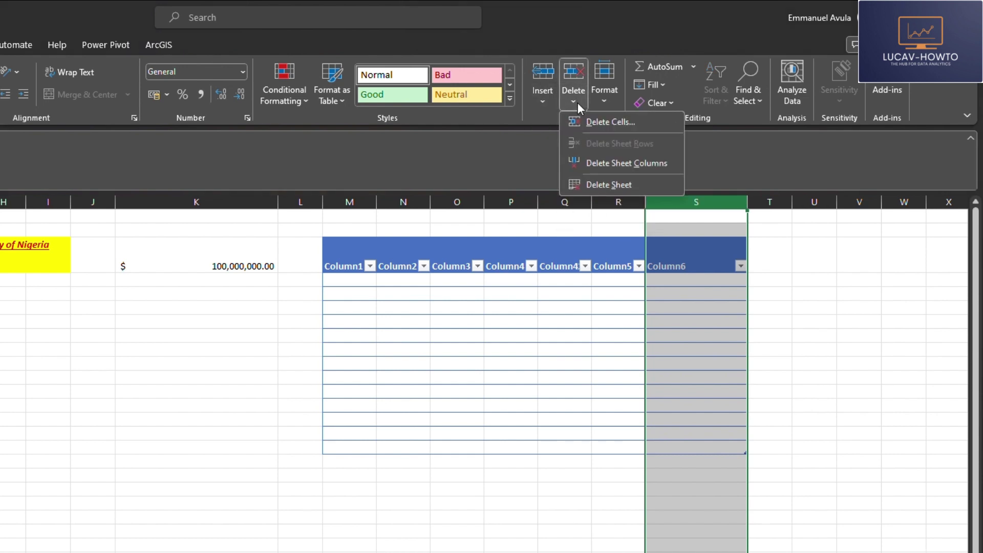
{"action": "left_click", "coordinate": [623, 164]}
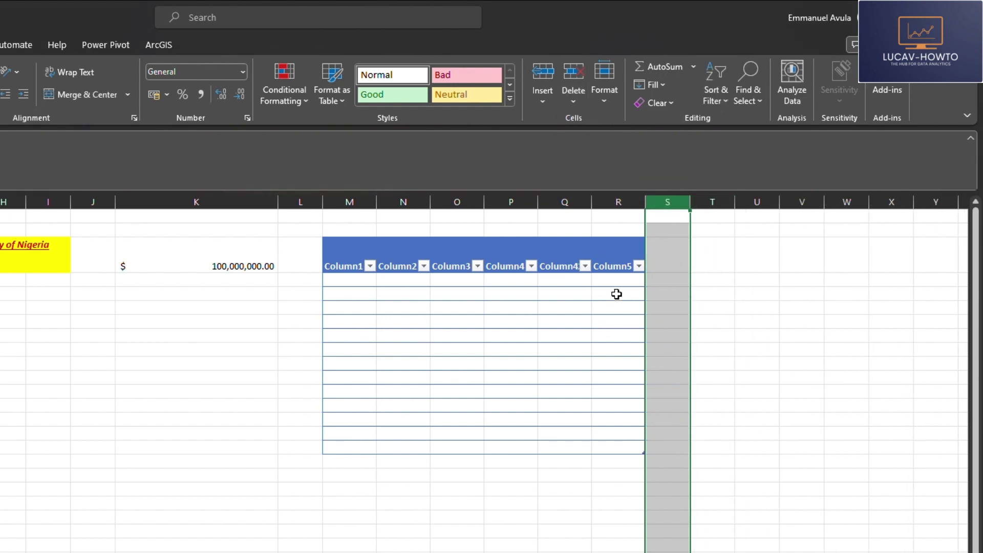
{"action": "left_click", "coordinate": [745, 393]}
{"action": "left_click", "coordinate": [601, 99]}
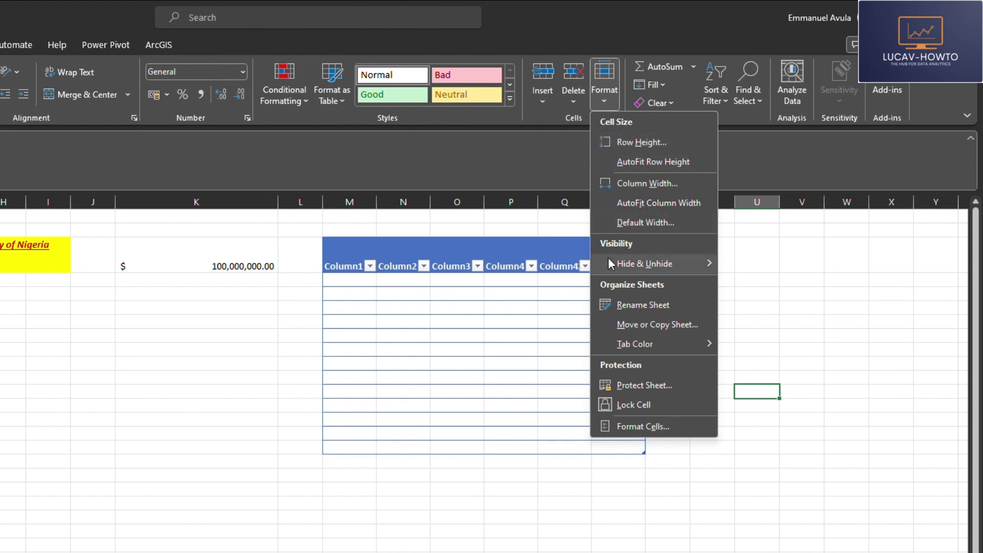
{"action": "left_click", "coordinate": [495, 399]}
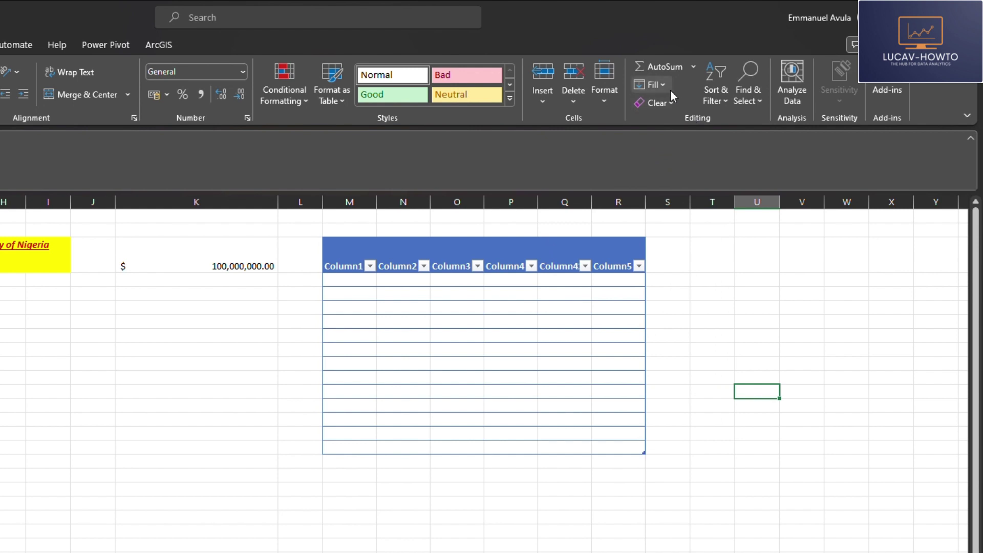
{"action": "left_click", "coordinate": [694, 67]}
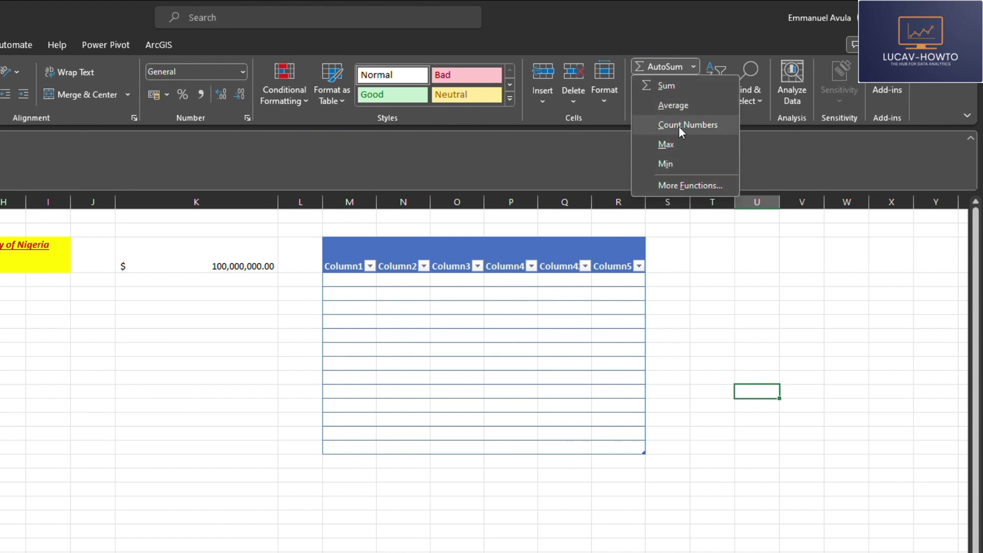
{"action": "left_click", "coordinate": [717, 314]}
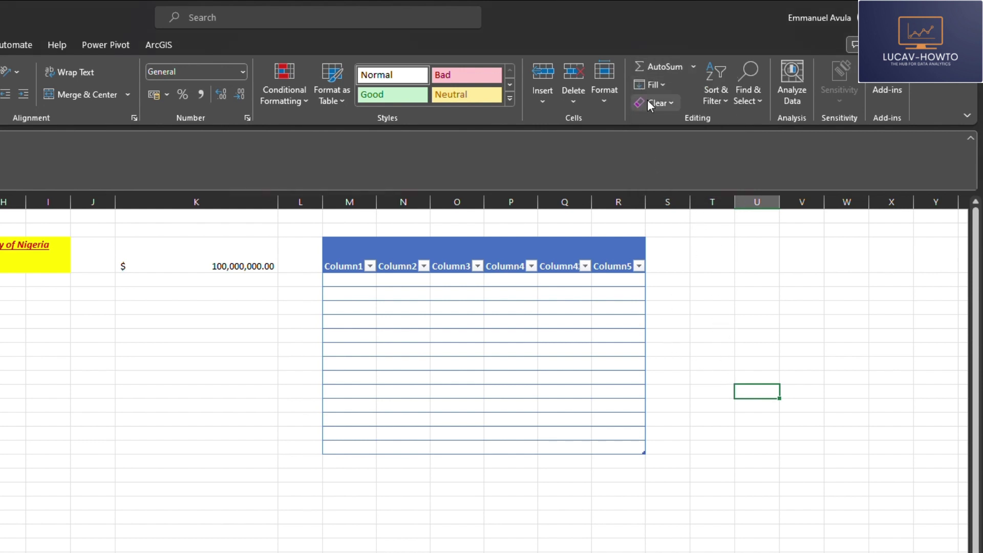
{"action": "left_click", "coordinate": [661, 84]}
{"action": "left_click", "coordinate": [456, 314]}
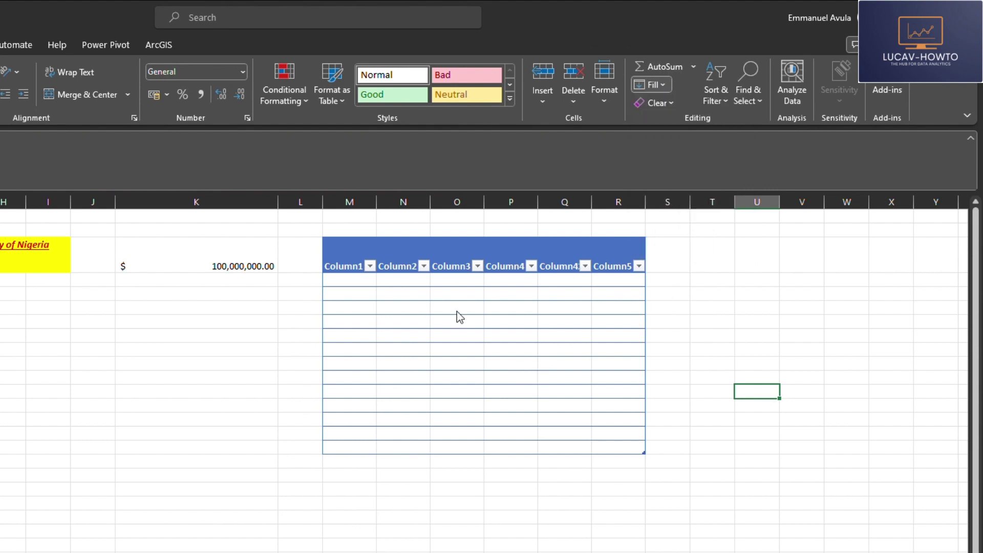
{"action": "left_click", "coordinate": [97, 379]}
Enter the sample numbers 123 in U9, 12345 in U10, 567 in U12 and 890 in U15
{"action": "left_click", "coordinate": [753, 348]}
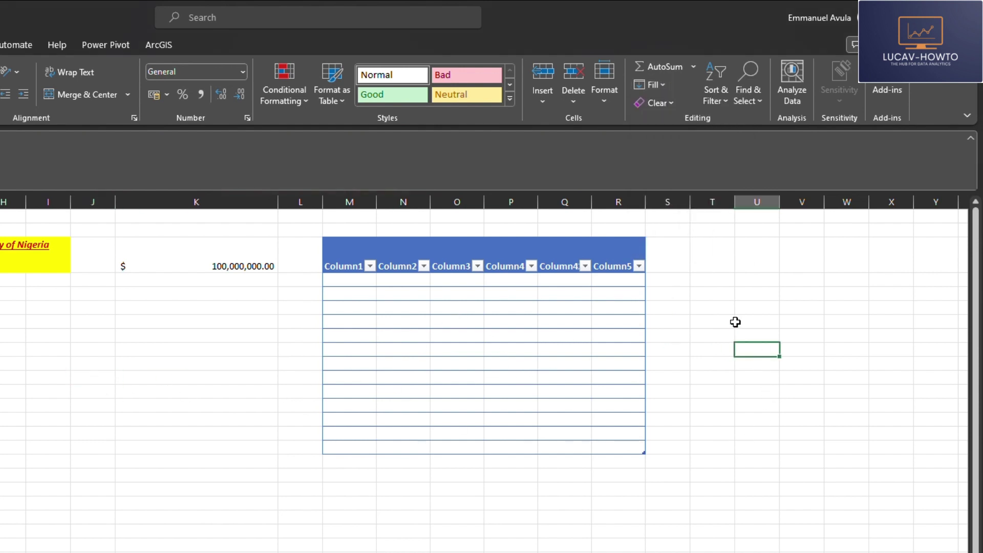
{"action": "type", "text": "123"}
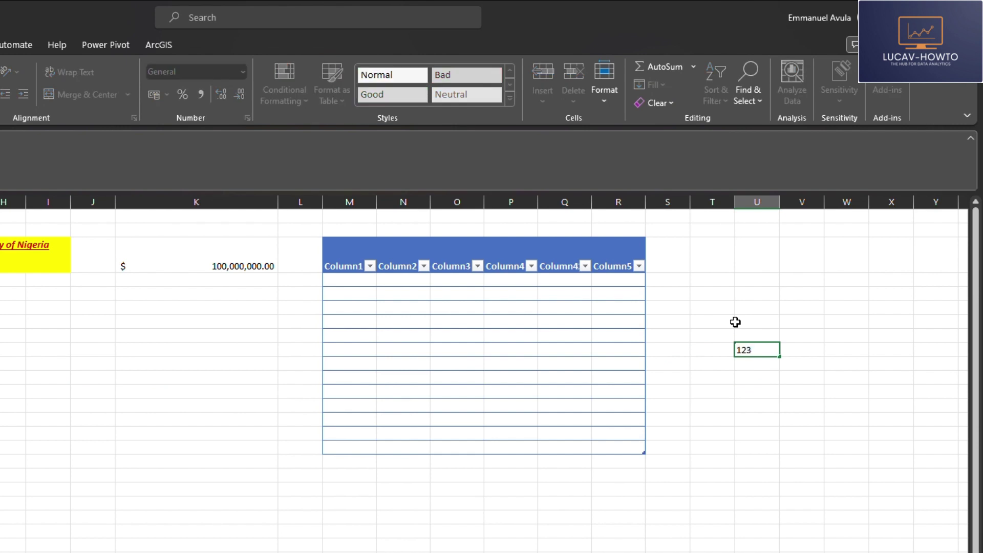
{"action": "key", "text": "Return"}
{"action": "type", "text": "1"}
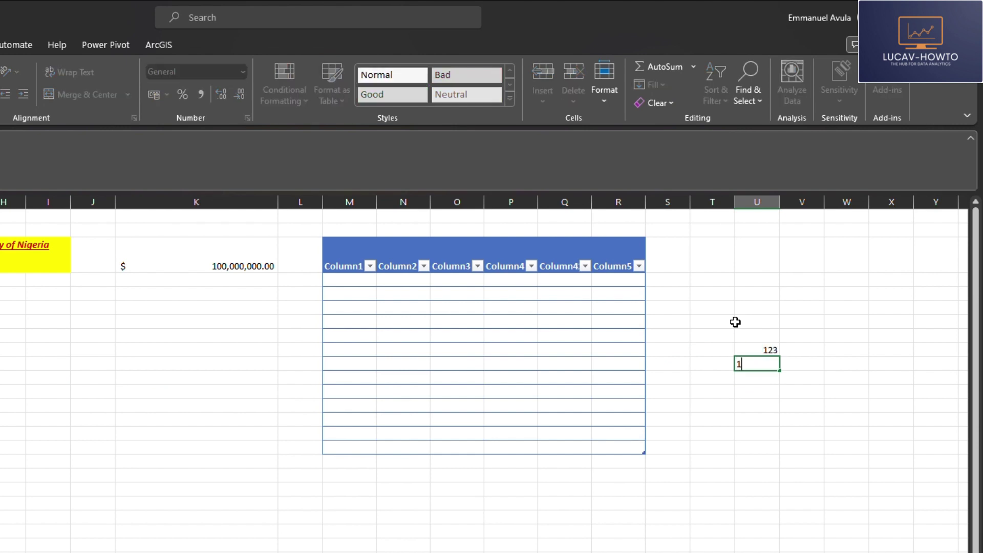
{"action": "type", "text": "2345"}
{"action": "key", "text": "Return"}
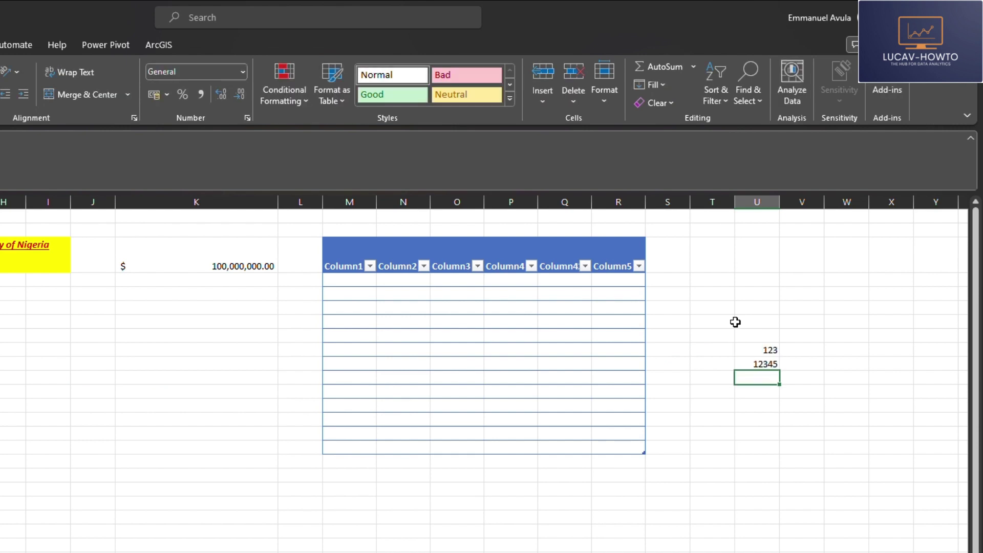
{"action": "key", "text": "Return"}
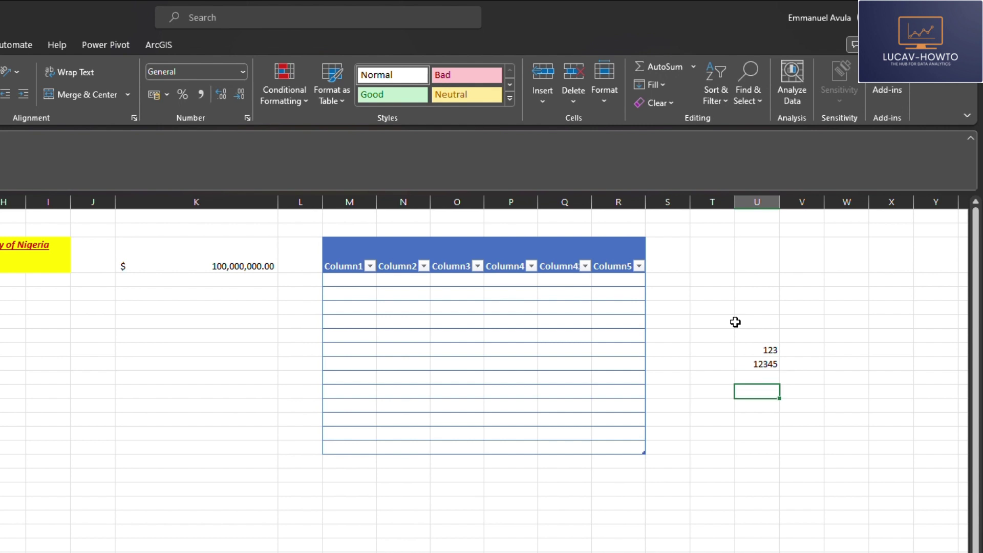
{"action": "type", "text": "567"}
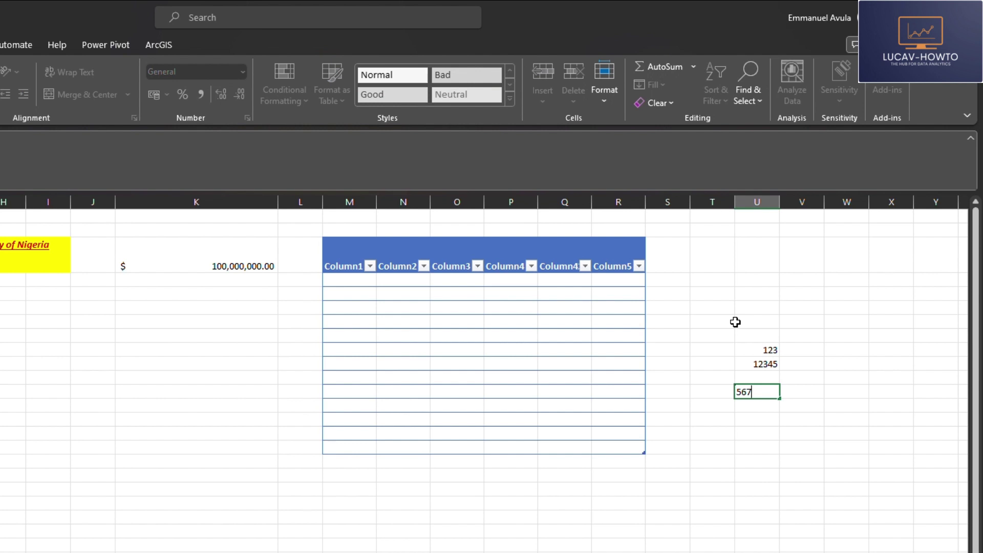
{"action": "key", "text": "Return"}
{"action": "key", "text": "Return"}
{"action": "key", "text": "Return"}
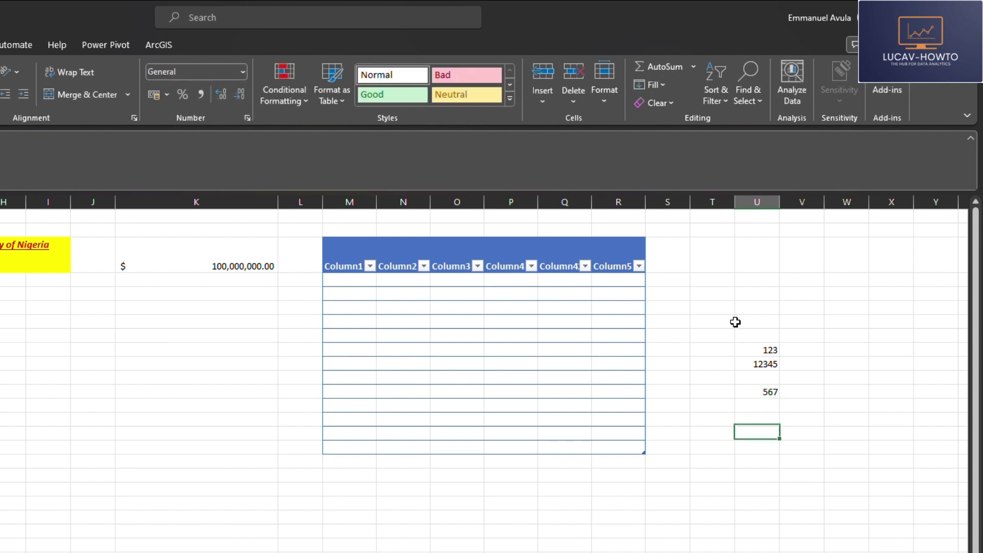
{"action": "type", "text": "890"}
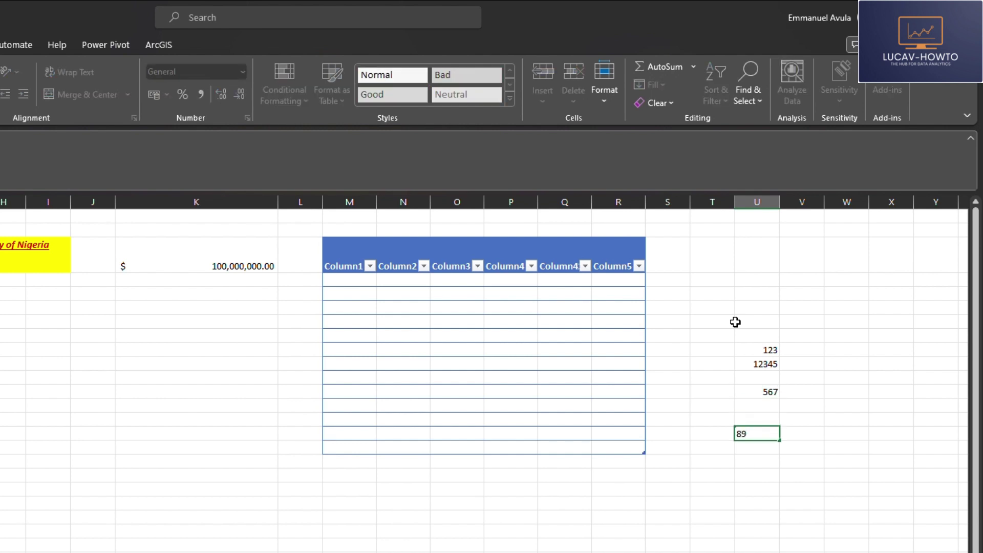
{"action": "left_click", "coordinate": [810, 519]}
Fill the empty cells U11 and U13 downward with the values of the cells directly above them
{"action": "left_click", "coordinate": [763, 377]}
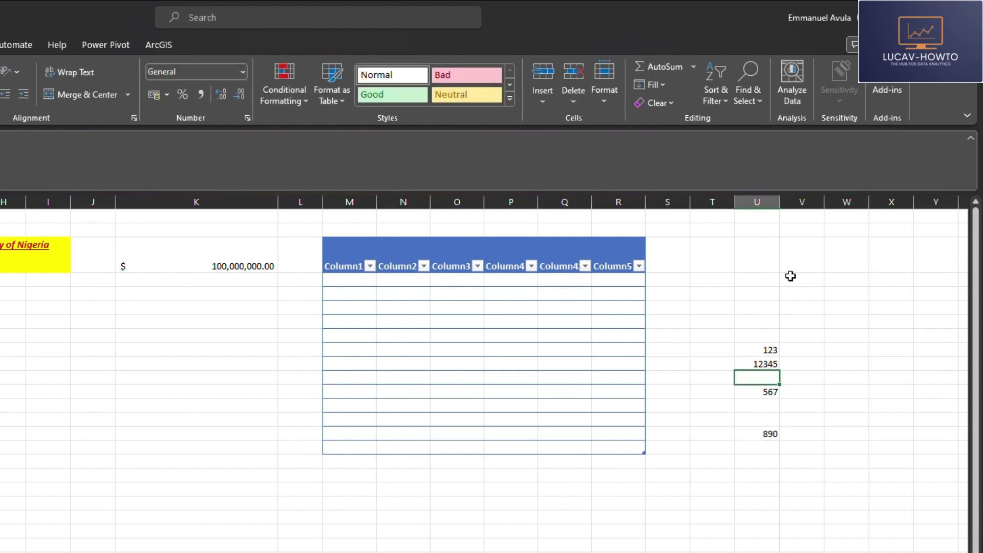
{"action": "left_click", "coordinate": [766, 363]}
{"action": "left_click", "coordinate": [775, 379]}
{"action": "left_click", "coordinate": [656, 83]}
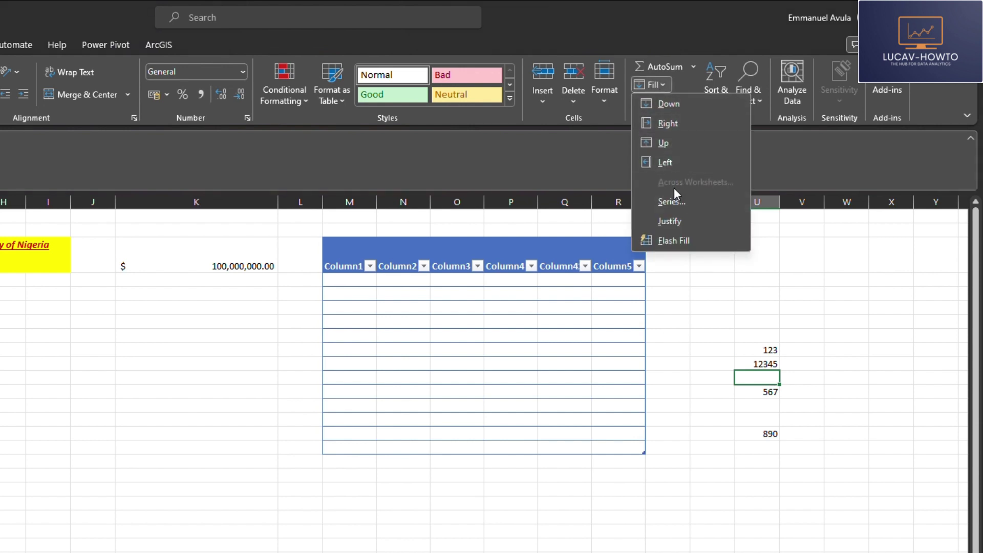
{"action": "left_click", "coordinate": [669, 104]}
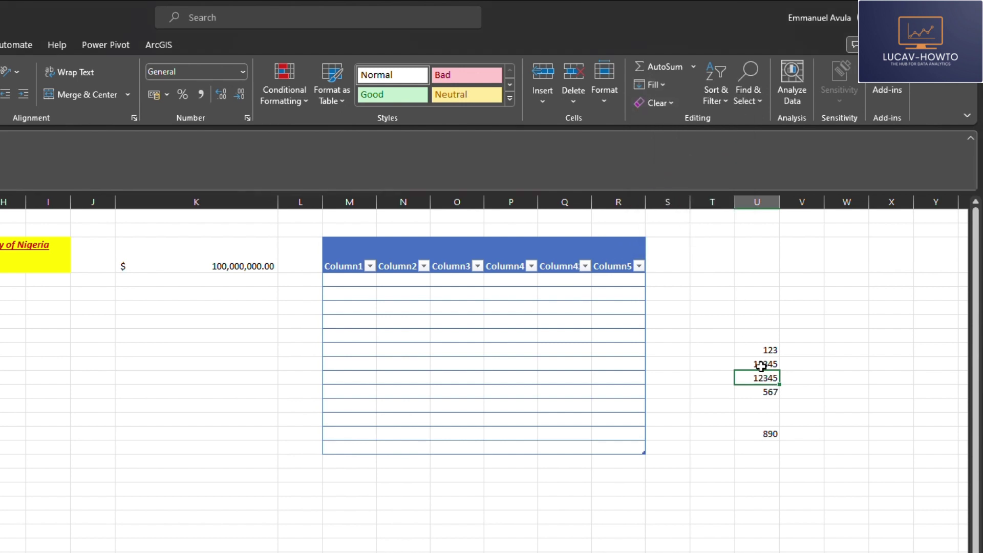
{"action": "left_click", "coordinate": [767, 407]}
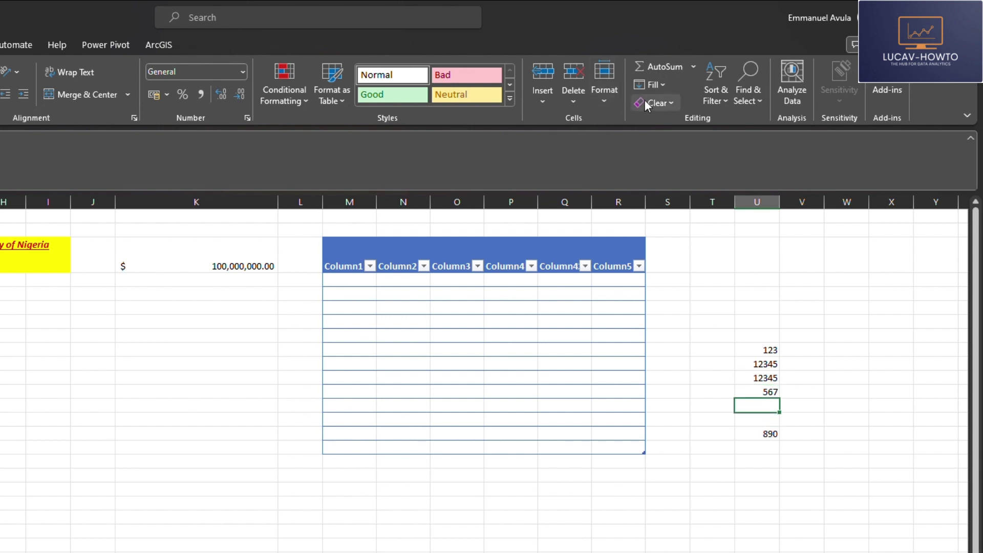
{"action": "left_click", "coordinate": [660, 85]}
{"action": "left_click", "coordinate": [668, 106]}
Fill the empty cell U14 upward with the value of the cell below it
{"action": "left_click", "coordinate": [765, 425]}
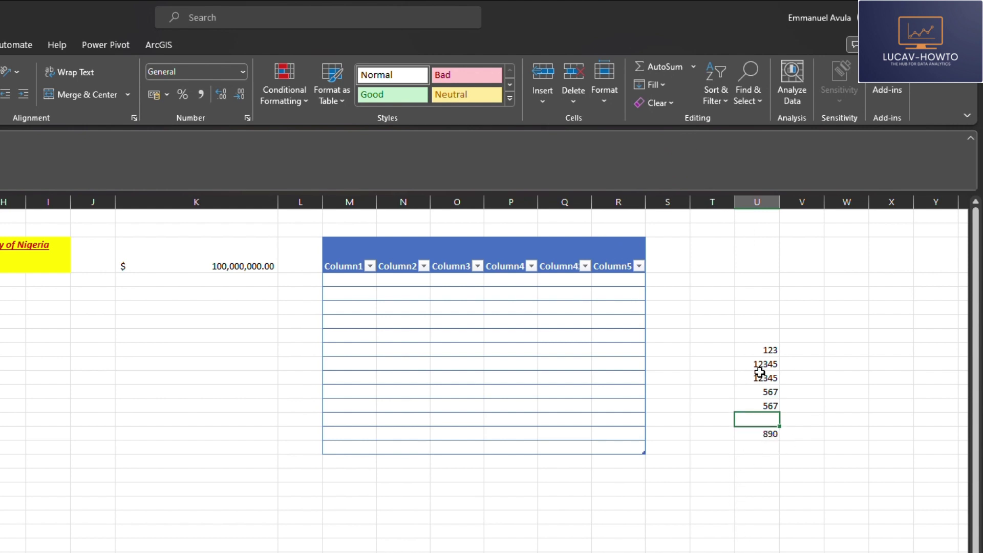
{"action": "left_click", "coordinate": [660, 84]}
{"action": "left_click", "coordinate": [664, 143]}
{"action": "left_click", "coordinate": [727, 489]}
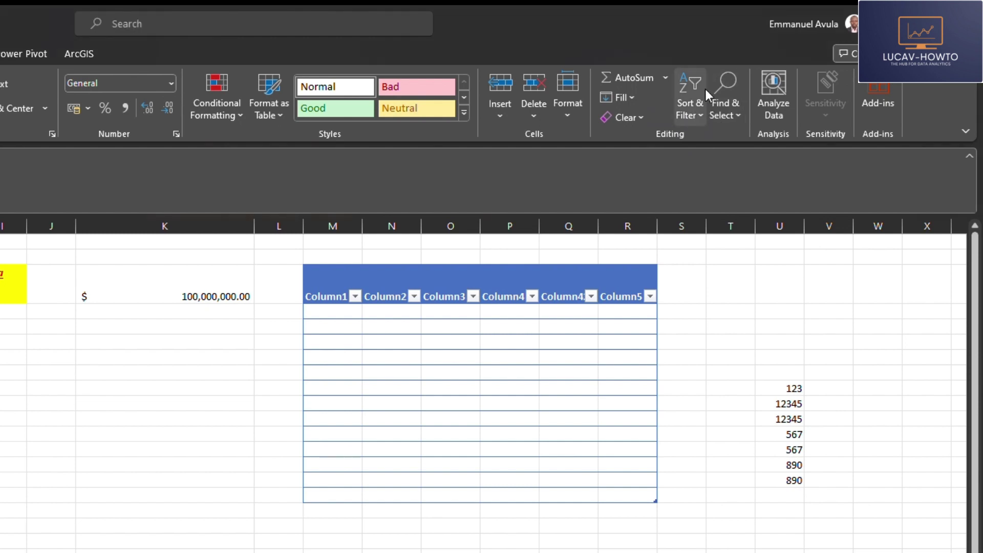
Apply a filter to the number list U9:U15
{"action": "left_click", "coordinate": [786, 392]}
{"action": "left_click_drag", "start_coordinate": [795, 387], "coordinate": [799, 479]}
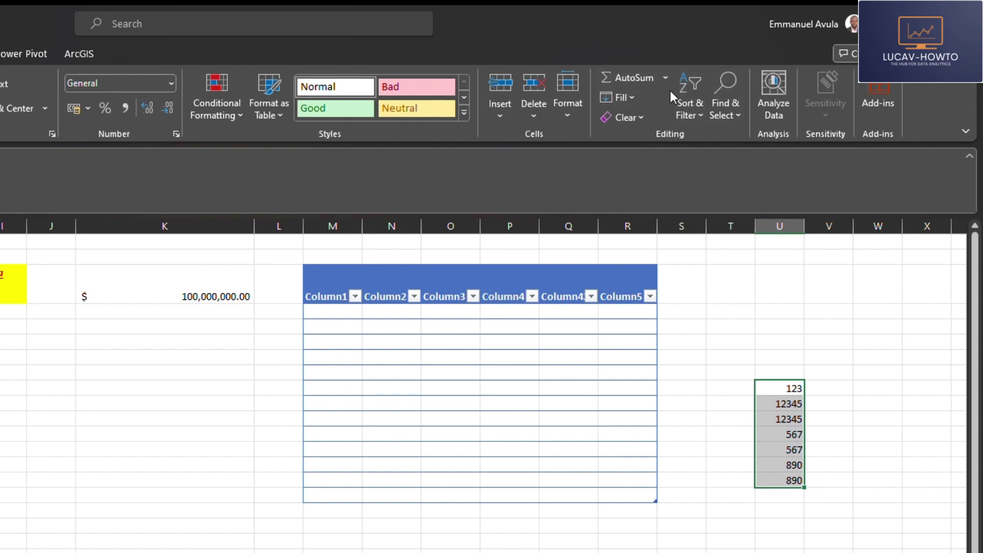
{"action": "left_click", "coordinate": [691, 89]}
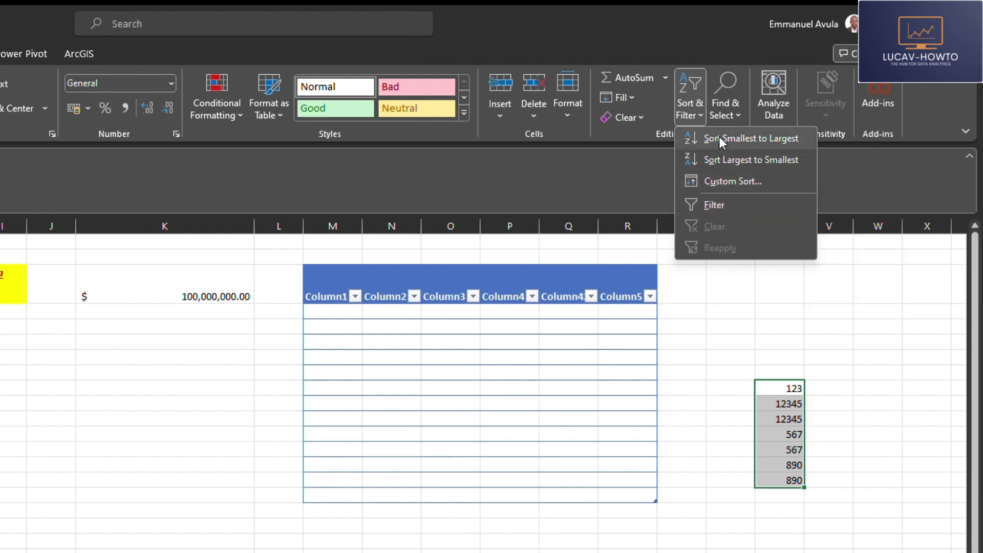
{"action": "left_click", "coordinate": [712, 205]}
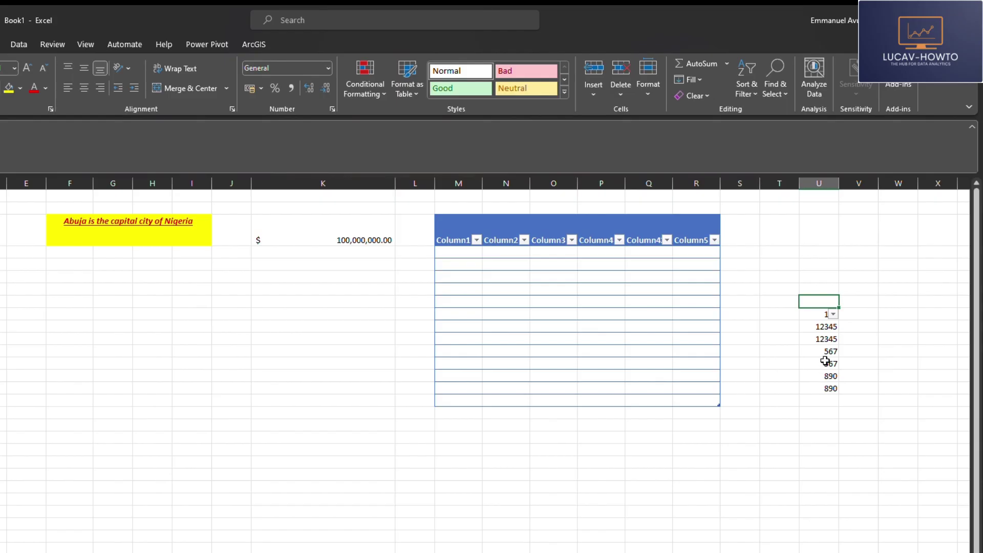
Sort the filtered numbers in column U from smallest to largest
{"action": "left_click", "coordinate": [788, 450]}
{"action": "left_click", "coordinate": [833, 314]}
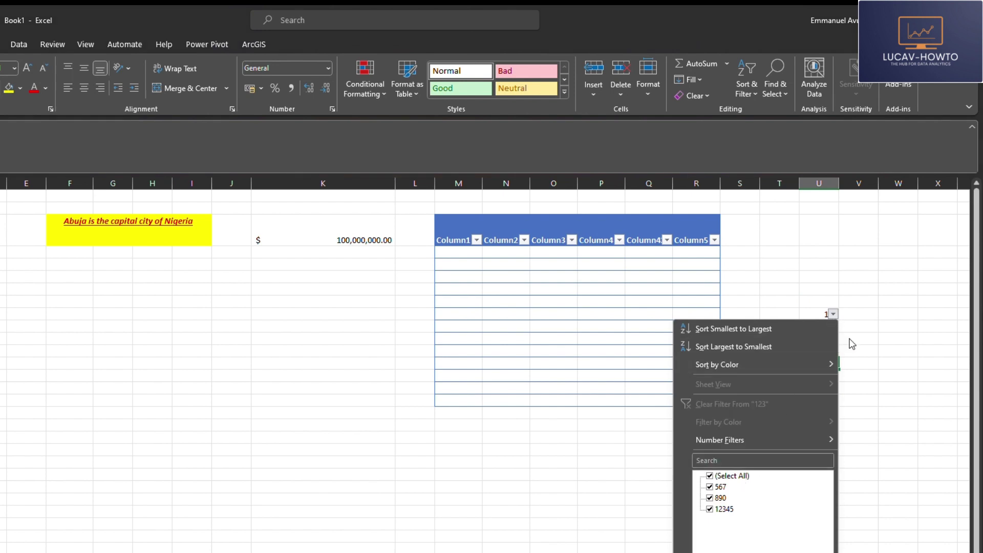
{"action": "left_click", "coordinate": [864, 334]}
{"action": "left_click", "coordinate": [821, 314]}
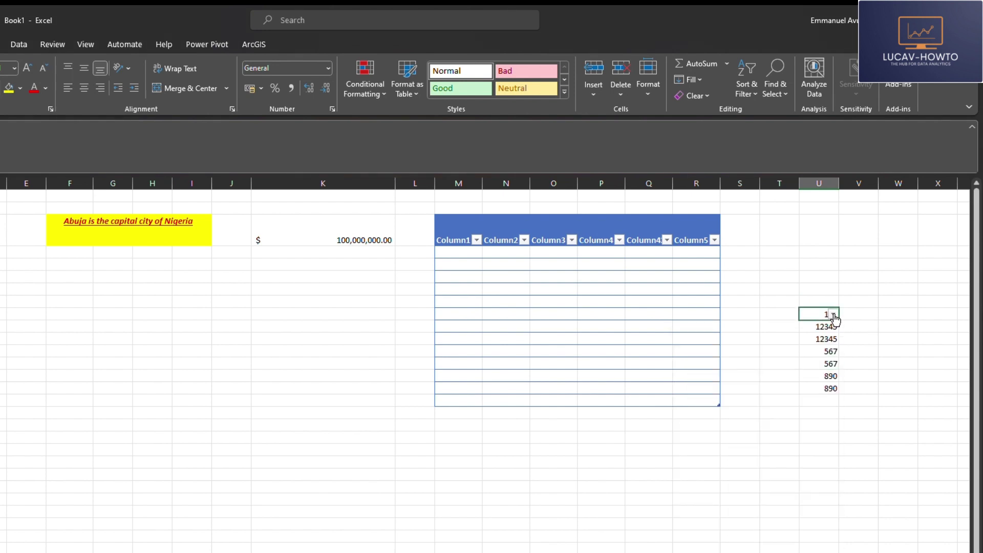
{"action": "left_click", "coordinate": [833, 314]}
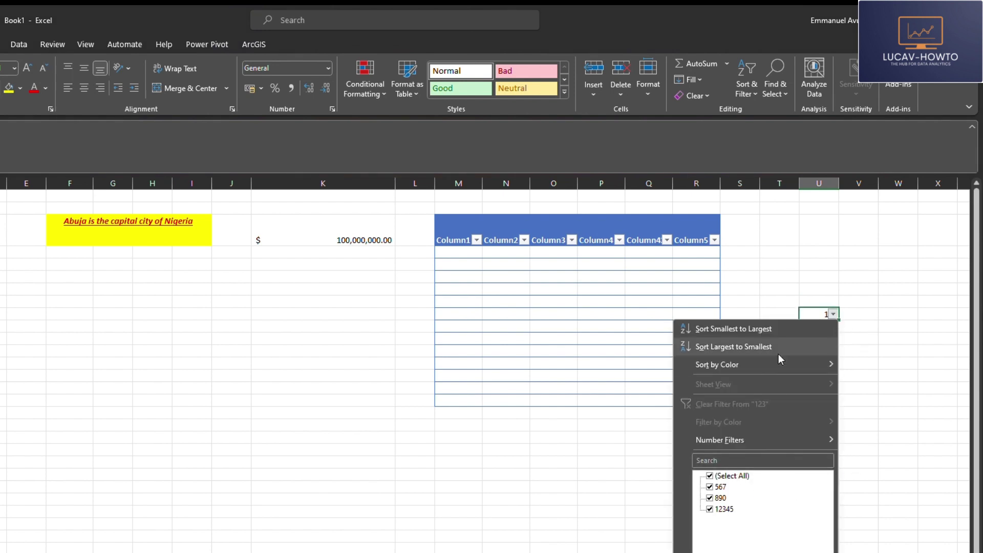
{"action": "left_click", "coordinate": [724, 332]}
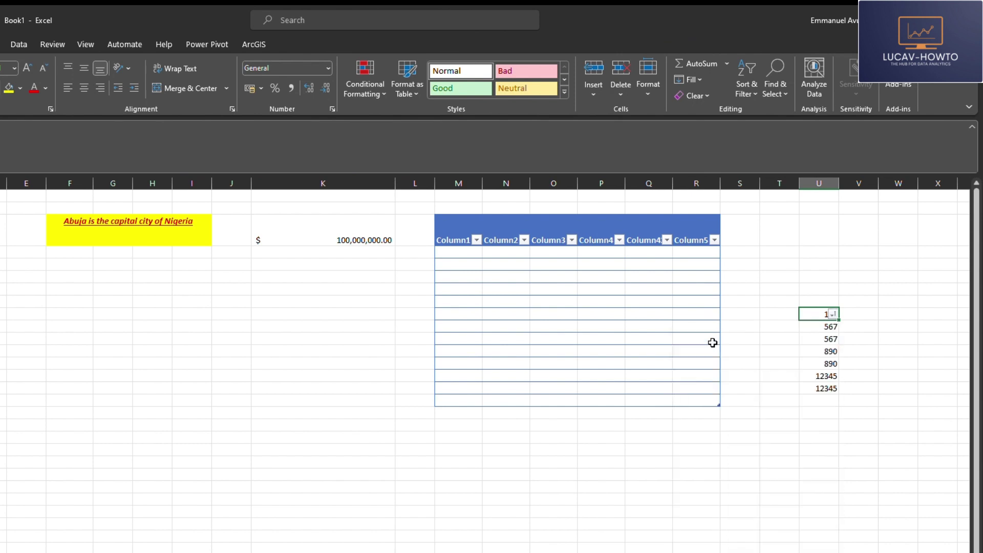
Sort the filtered numbers in column U from largest to smallest
{"action": "left_click", "coordinate": [833, 314]}
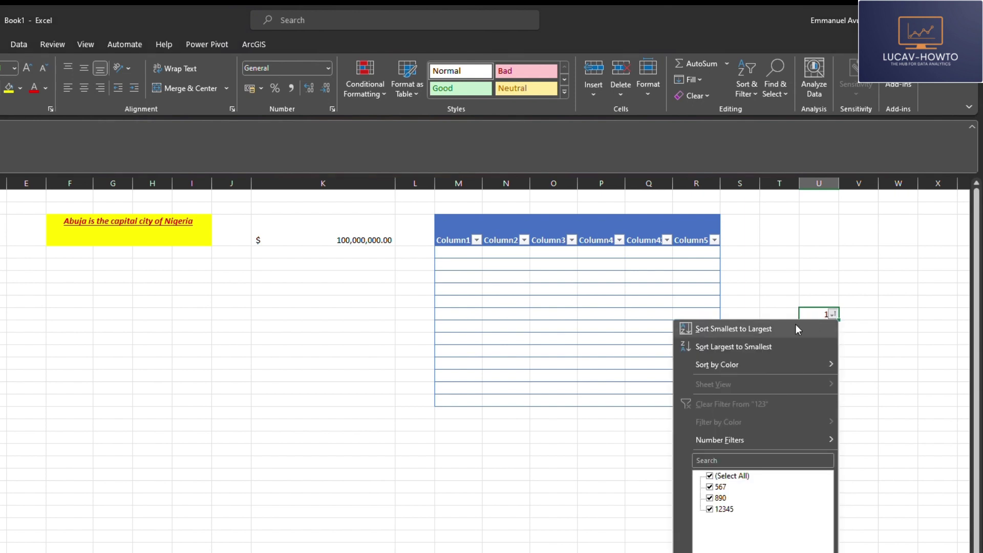
{"action": "left_click", "coordinate": [716, 346]}
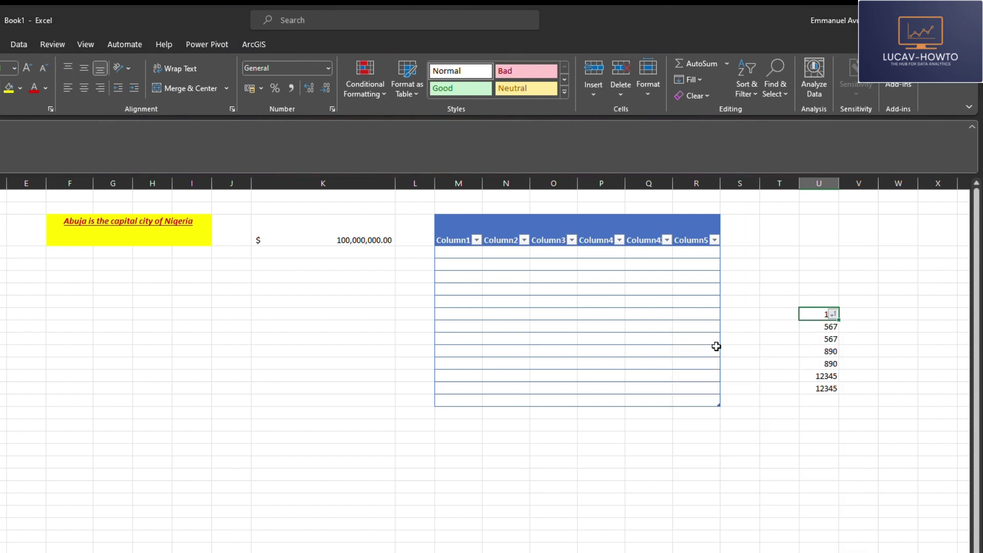
{"action": "left_click", "coordinate": [870, 365]}
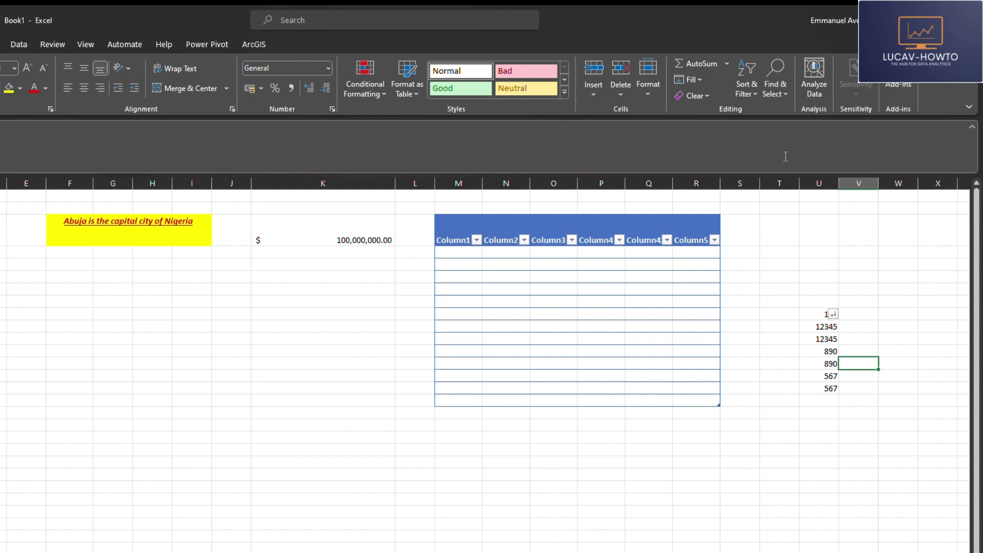
{"action": "left_click", "coordinate": [812, 444]}
{"action": "left_click", "coordinate": [819, 314]}
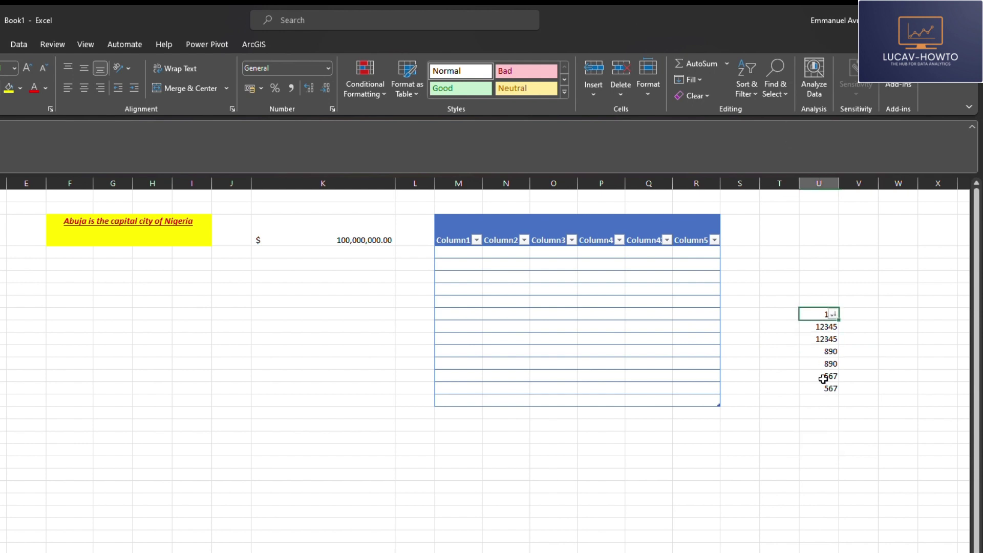
{"action": "left_click", "coordinate": [825, 182]}
{"action": "left_click", "coordinate": [825, 182]}
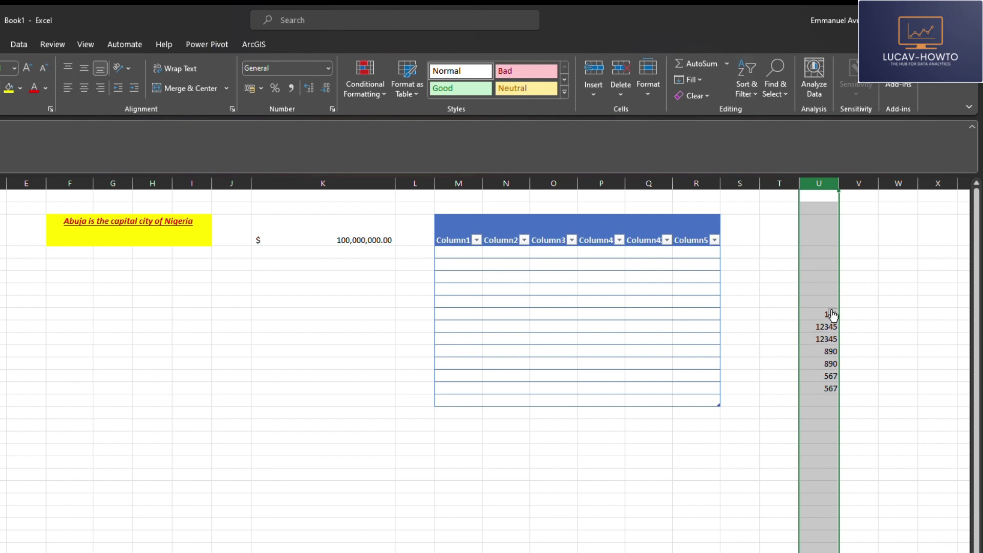
{"action": "left_click", "coordinate": [812, 314]}
{"action": "left_click_drag", "start_coordinate": [813, 313], "coordinate": [817, 388]}
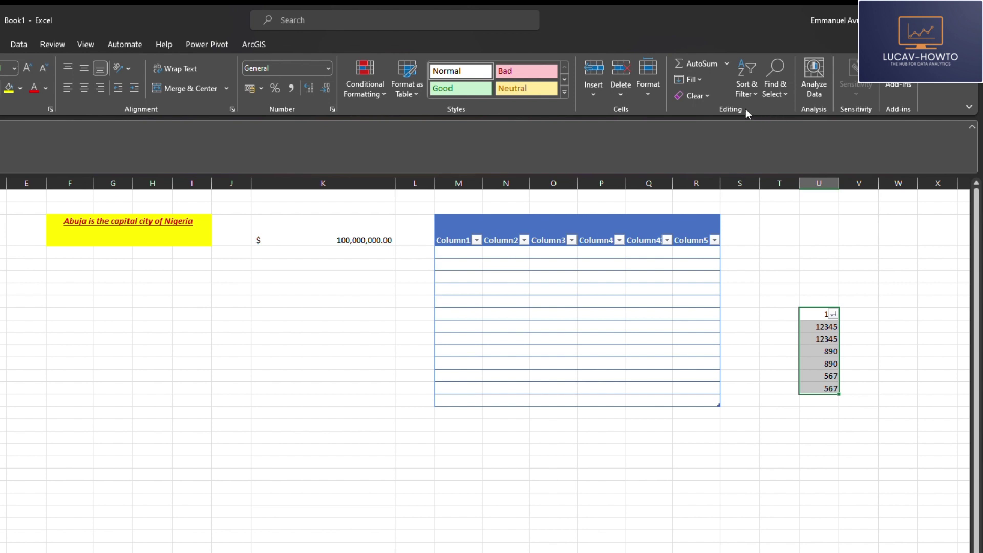
{"action": "left_click", "coordinate": [778, 94]}
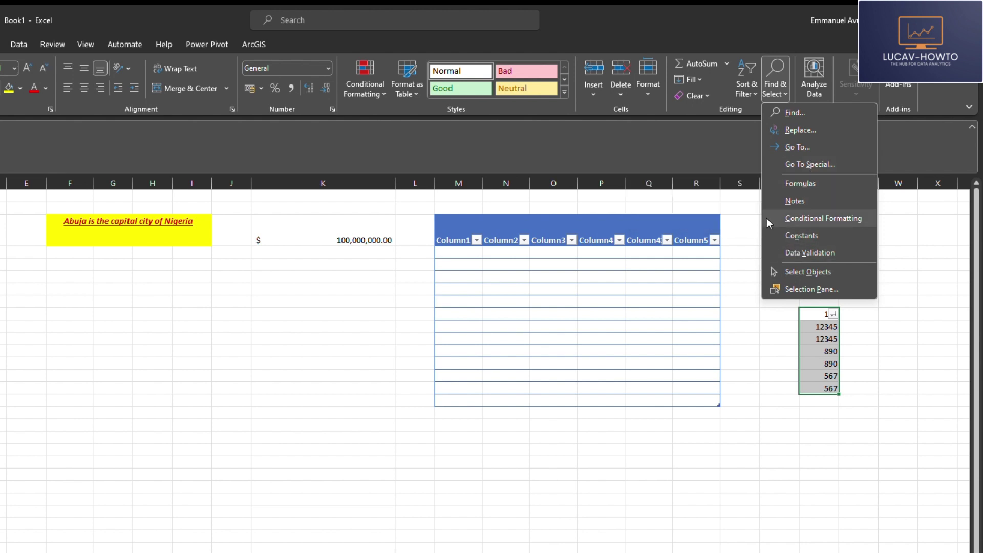
{"action": "left_click", "coordinate": [776, 429]}
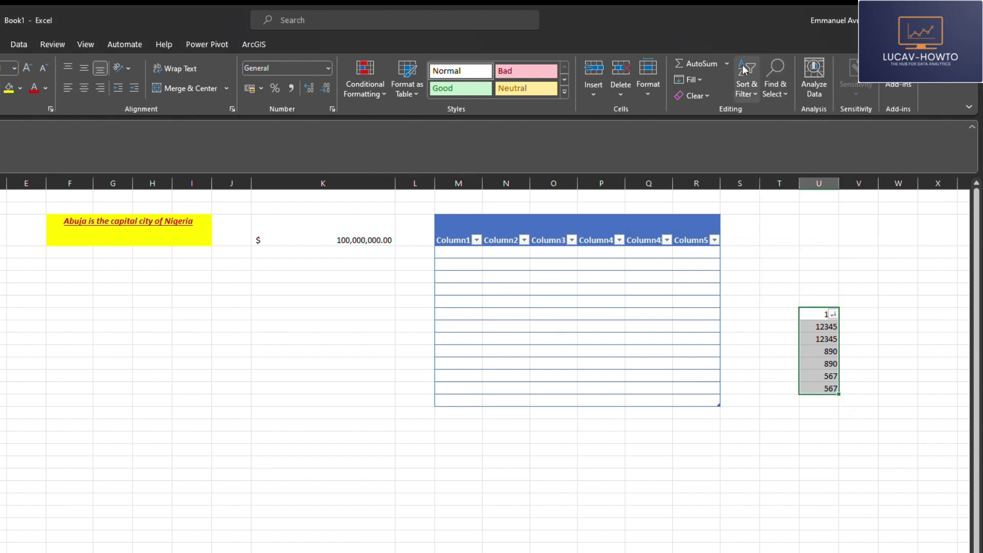